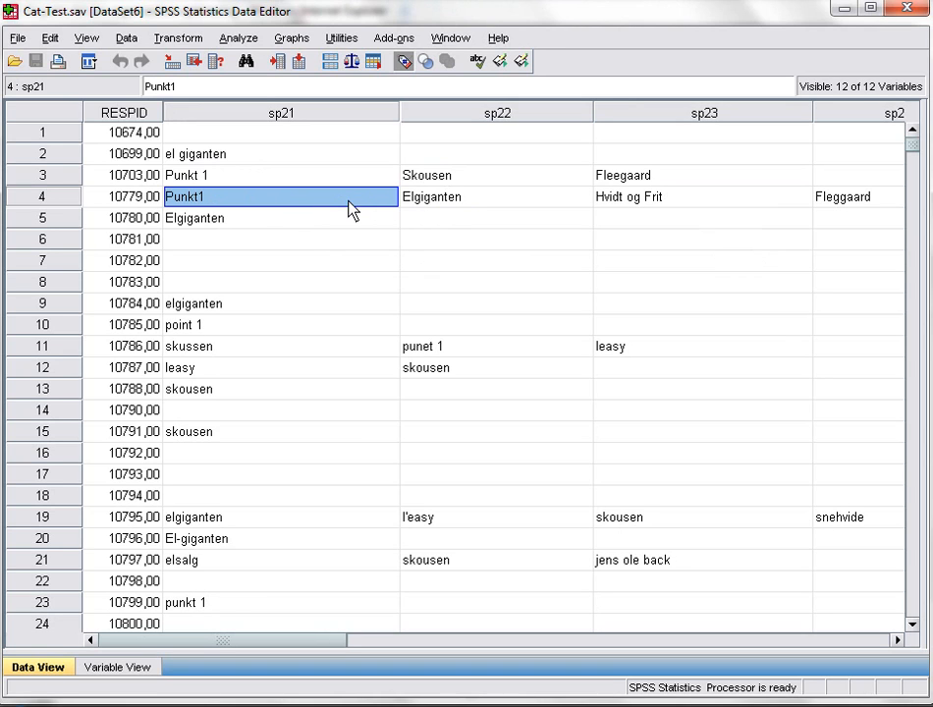
Step: Check the answers given in row 4 across the variables following sp21
left_click(438, 202)
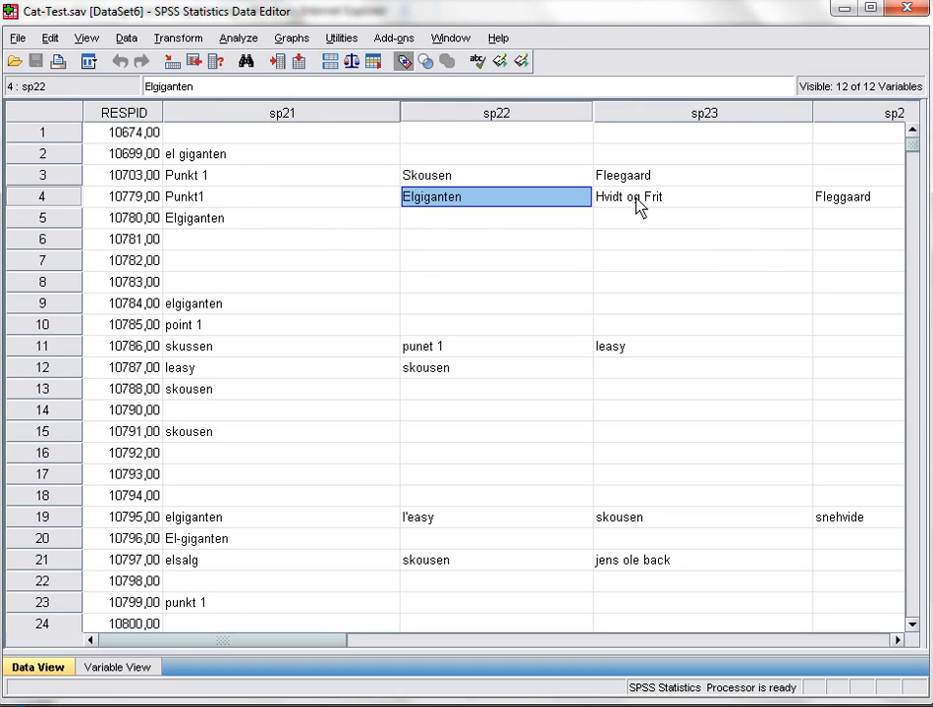
left_click(608, 200)
left_click(833, 200)
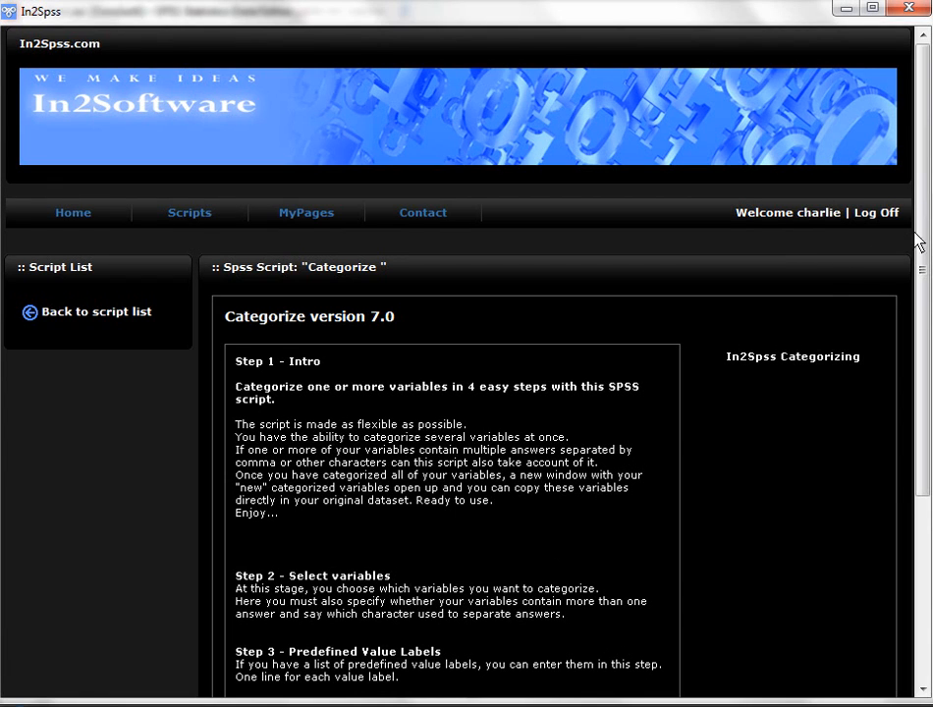
Step: Switch to the In2Spss Categorize script, proceed past the intro and keep RESPID as the respondent ID variable
left_click_drag(925, 226, 926, 372)
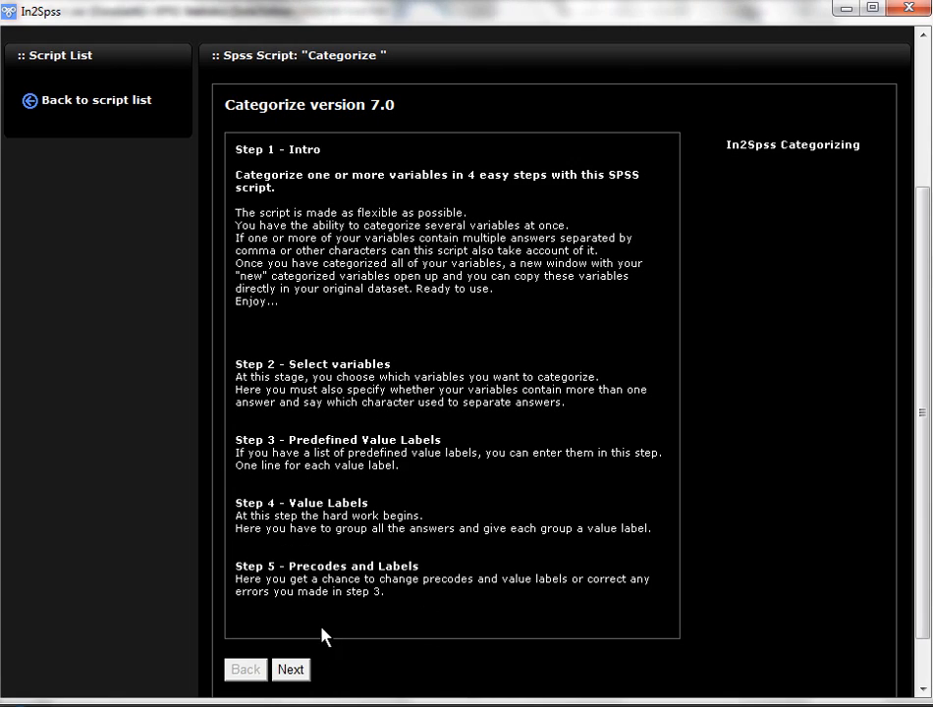
left_click(292, 671)
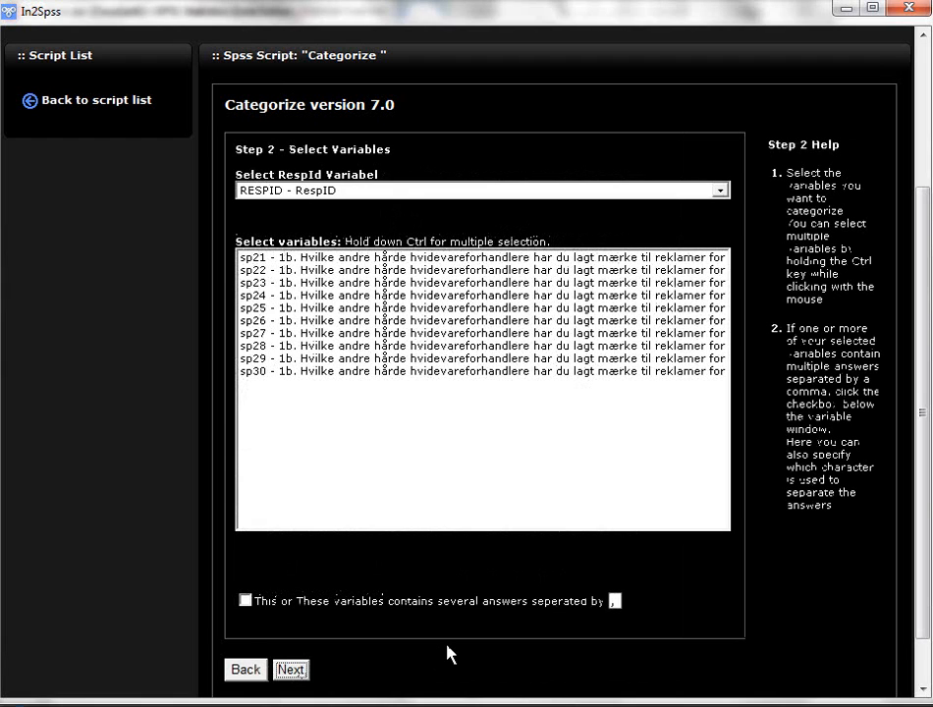
left_click(373, 193)
left_click(373, 194)
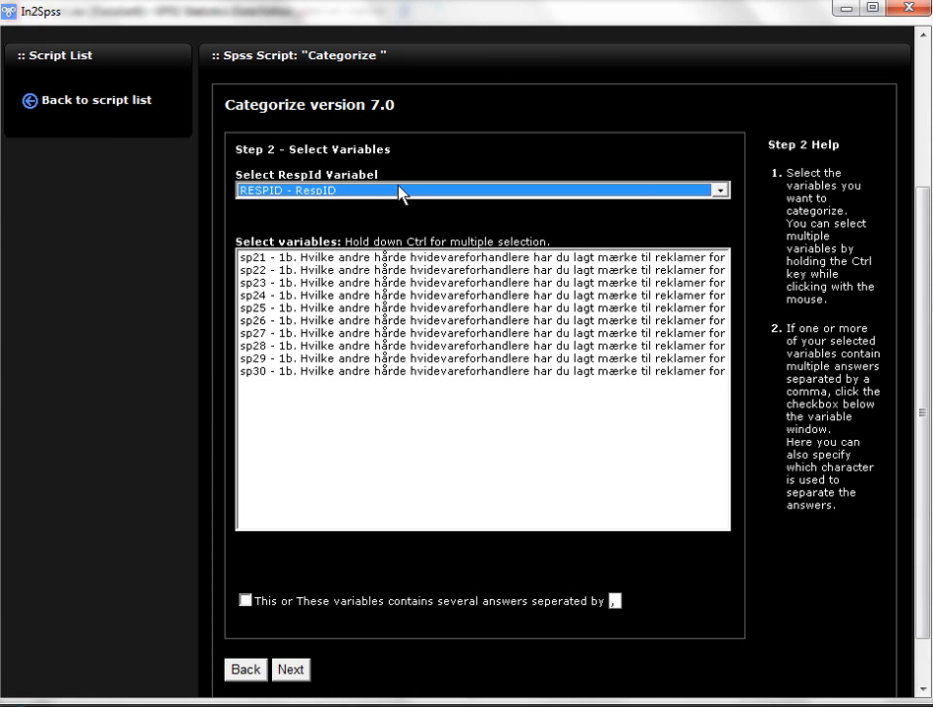
Step: Choose all variables from sp21 through sp30 for categorizing and proceed to the predefined value labels
left_click(384, 259)
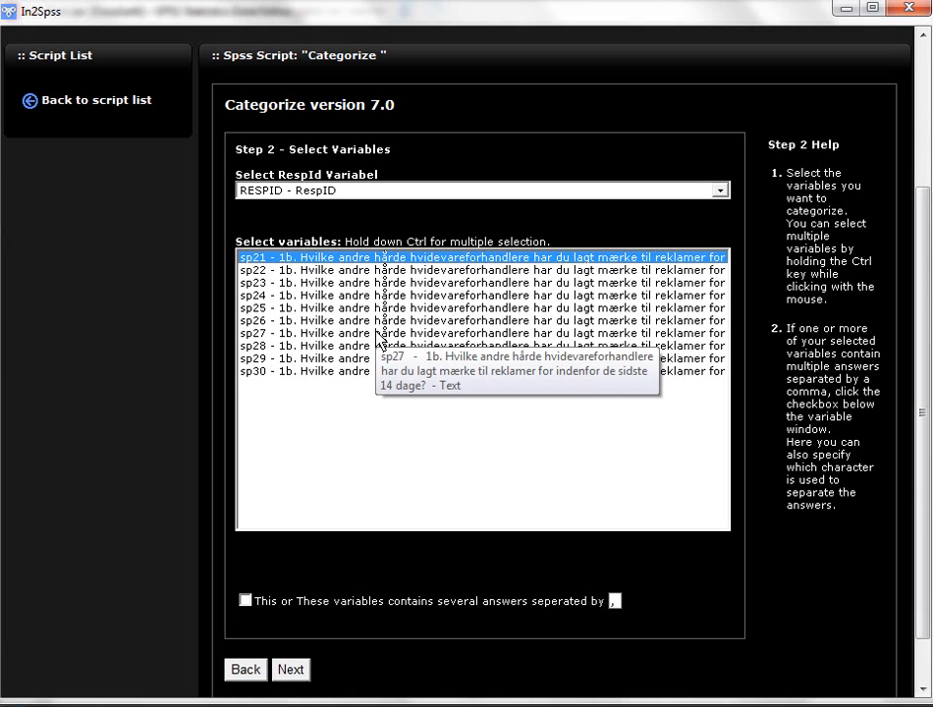
left_click(379, 372)
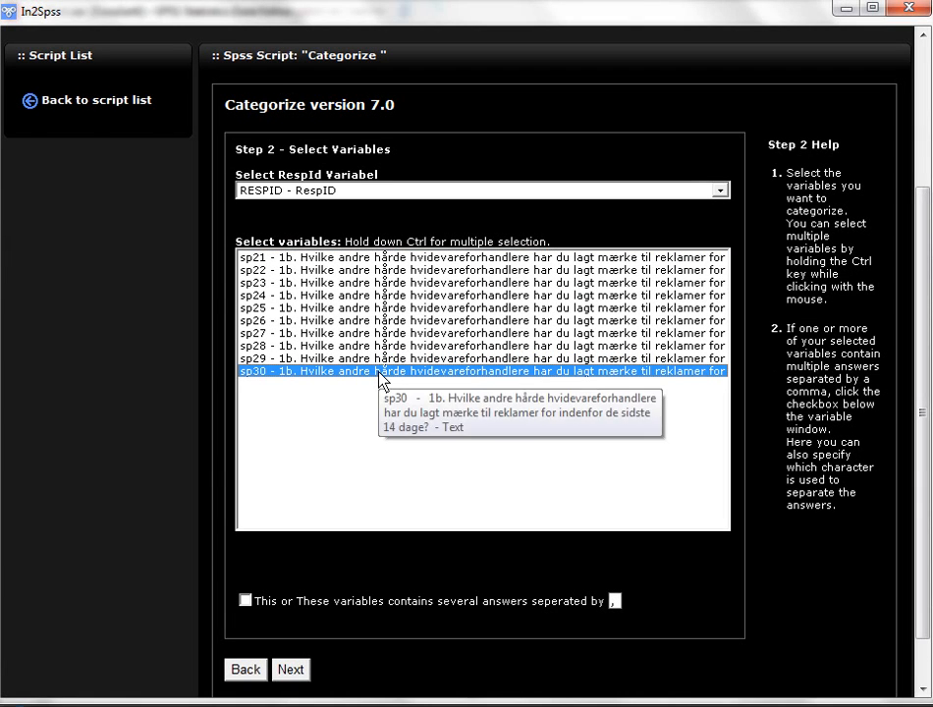
left_click(391, 260)
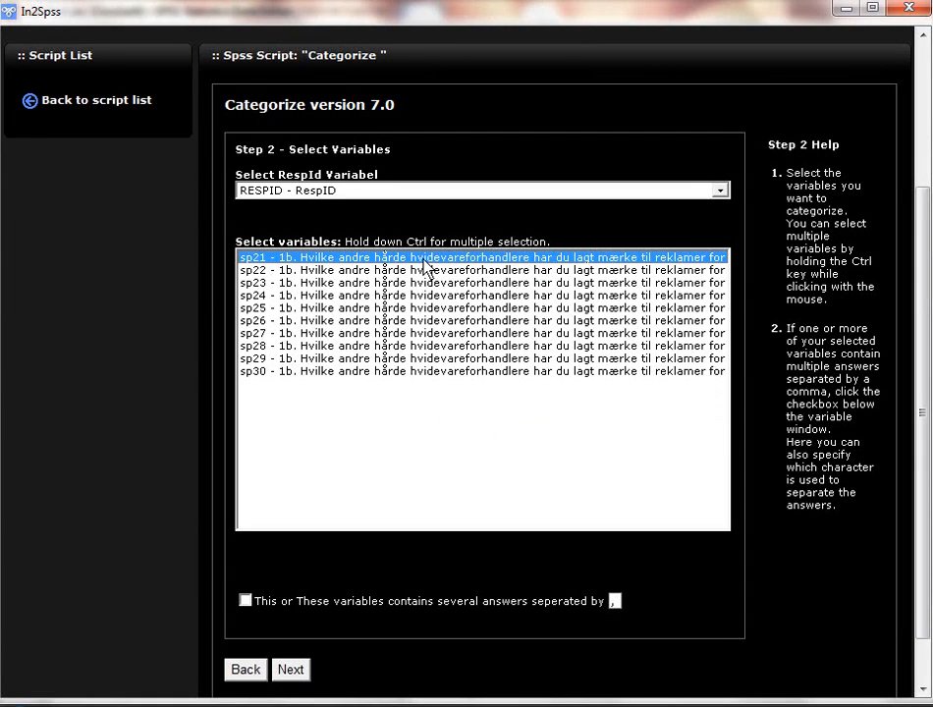
left_click_drag(424, 265, 431, 375)
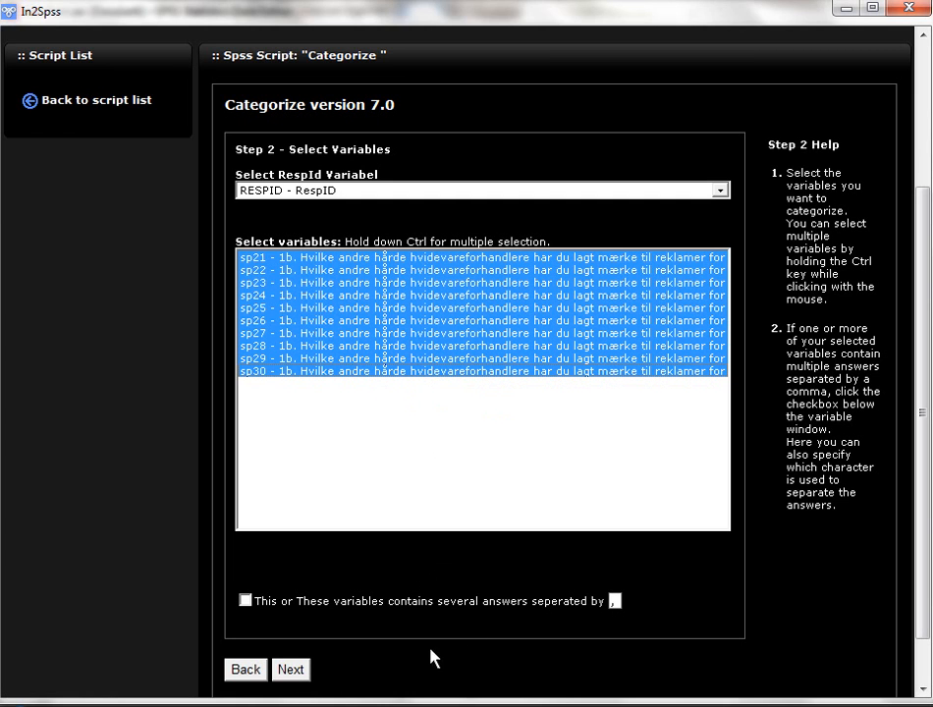
left_click(299, 674)
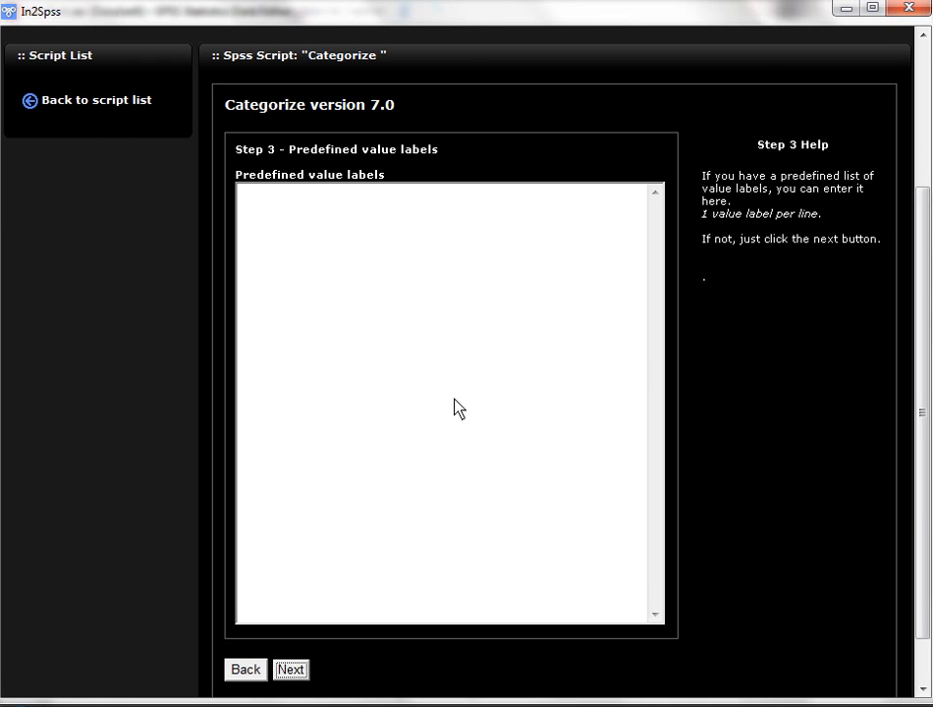
Step: Leave the predefined value labels empty, proceed to Step 4 and accept the ADO security warning
left_click(291, 669)
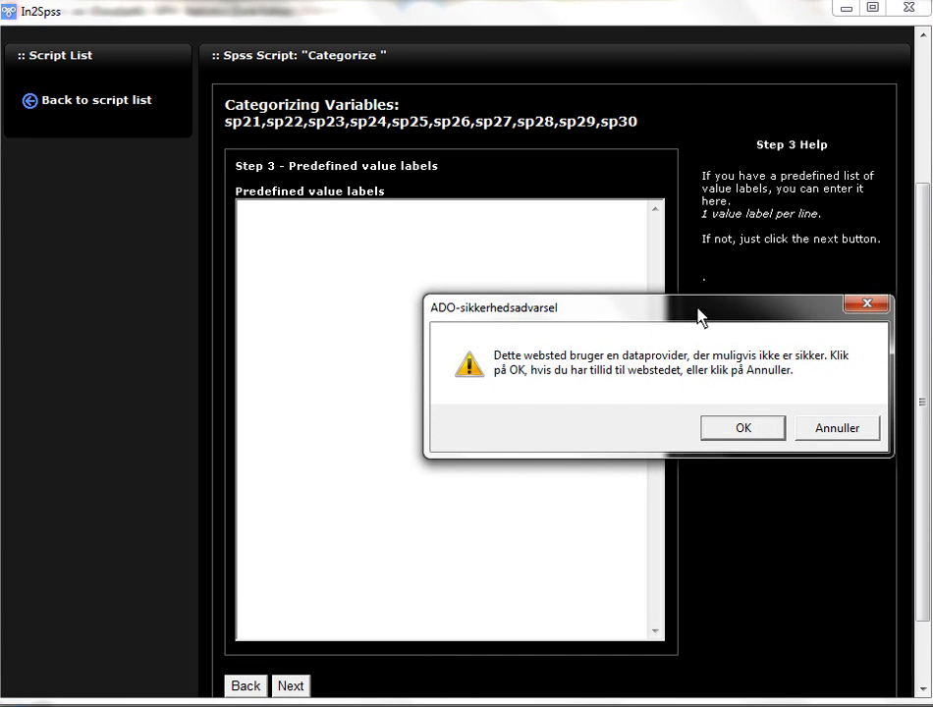
left_click_drag(696, 314, 505, 293)
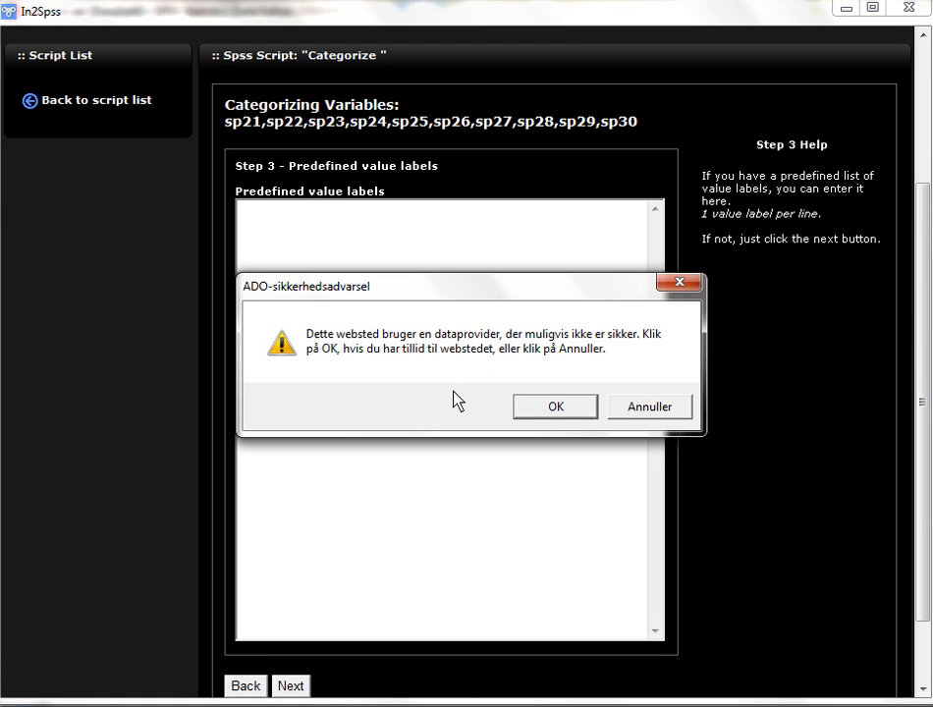
left_click(558, 409)
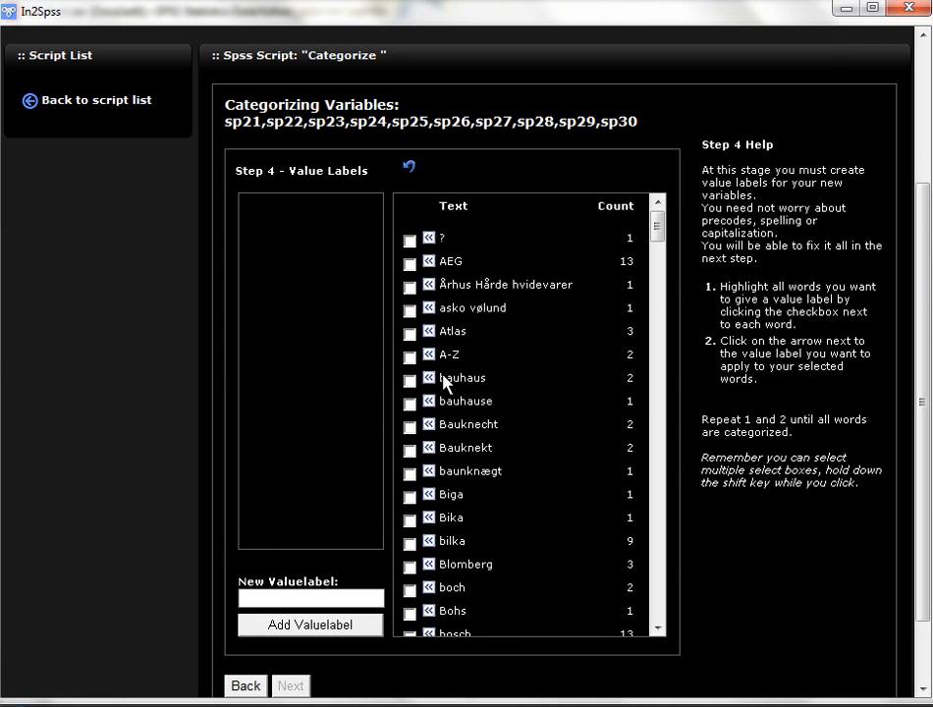
Step: Review the answer texts, add AEG as a value label and assign the AEG answers to it
left_click_drag(660, 228, 676, 670)
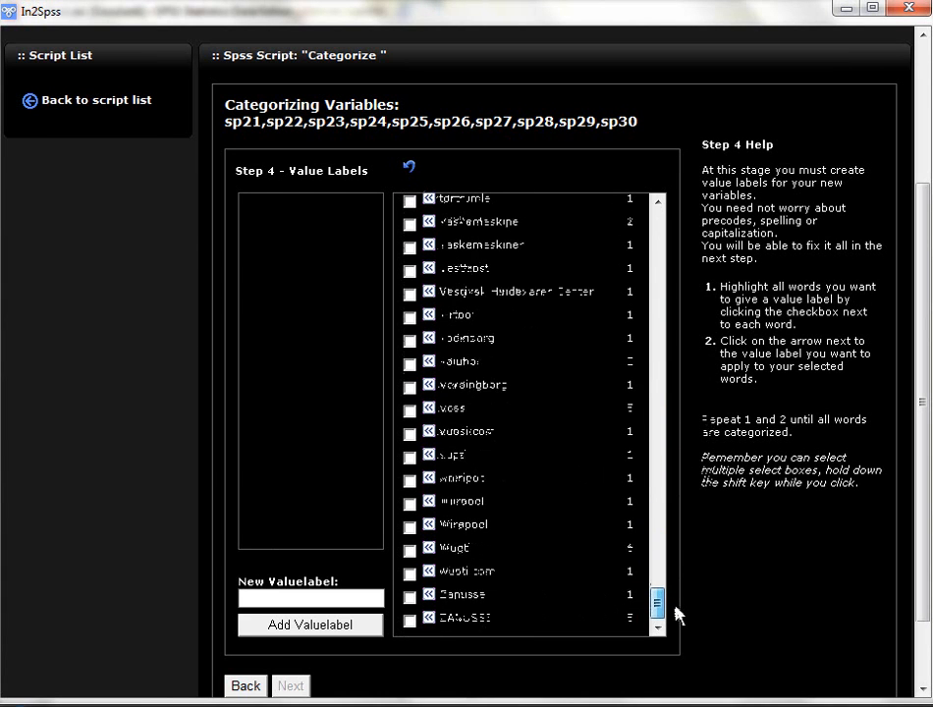
left_click_drag(668, 607, 670, 225)
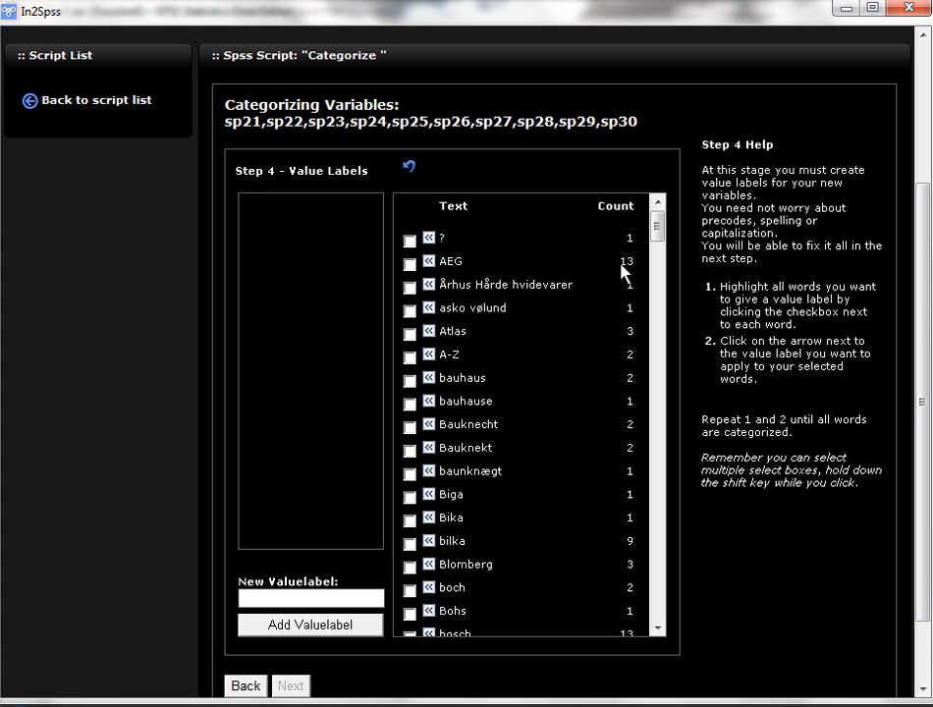
left_click_drag(622, 261, 635, 267)
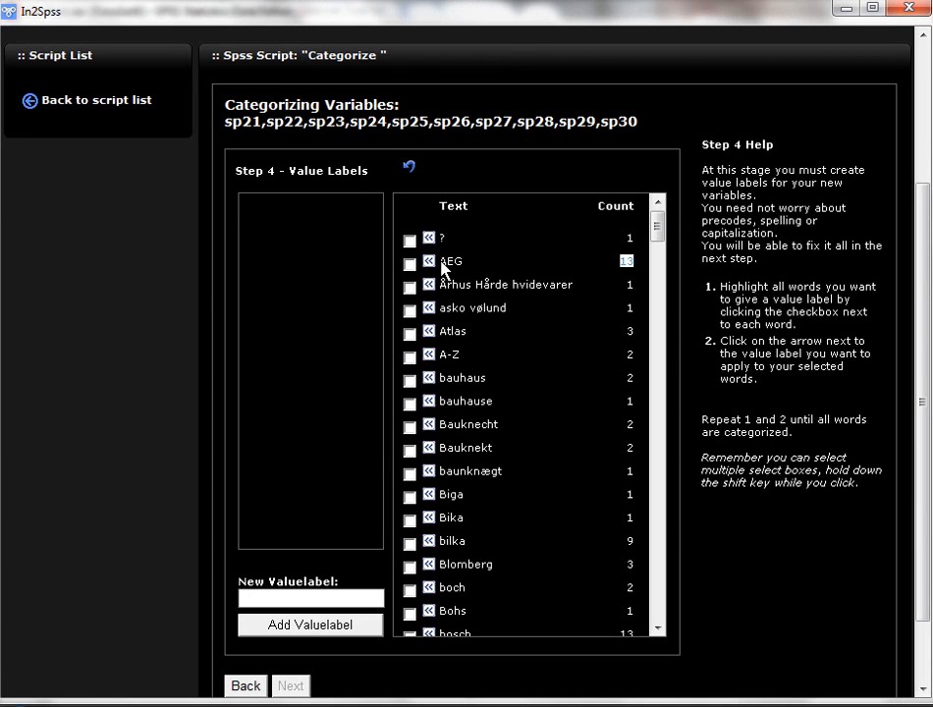
left_click_drag(441, 265, 462, 264)
left_click(428, 262)
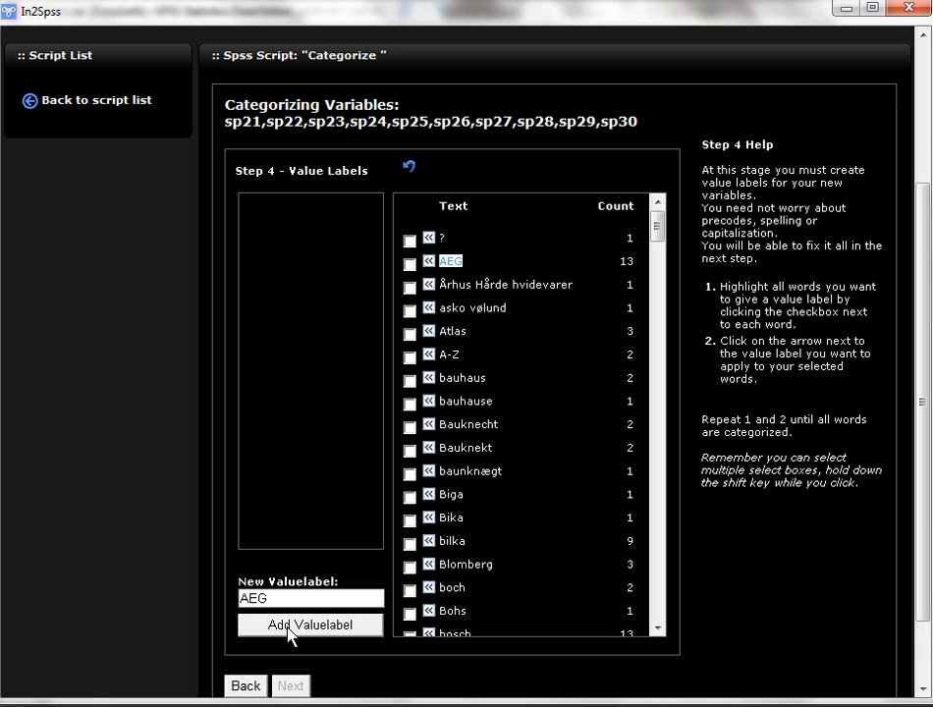
left_click(323, 625)
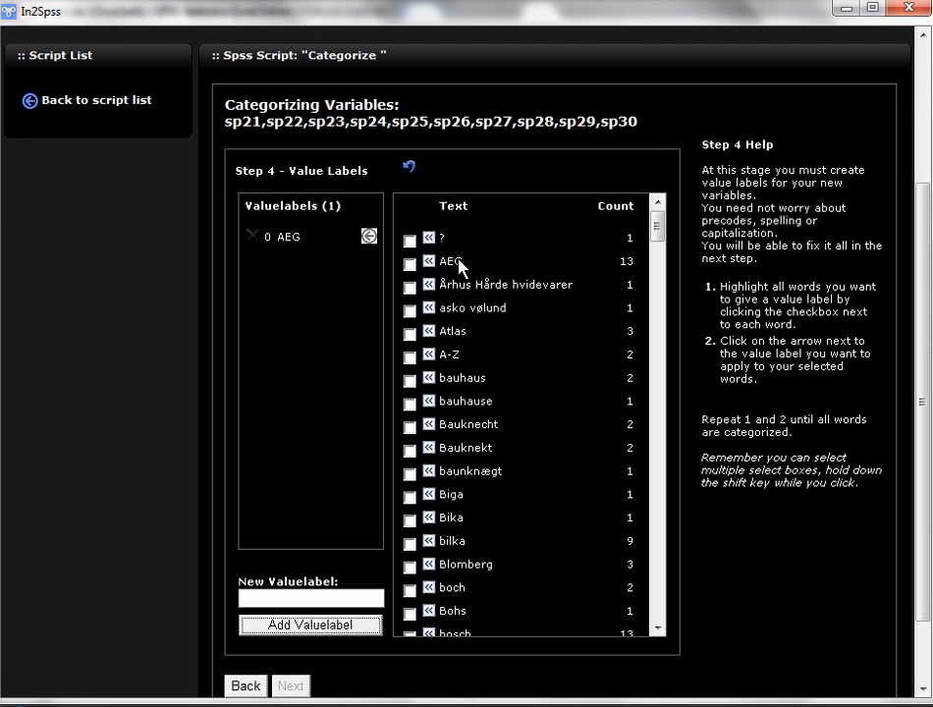
left_click(410, 264)
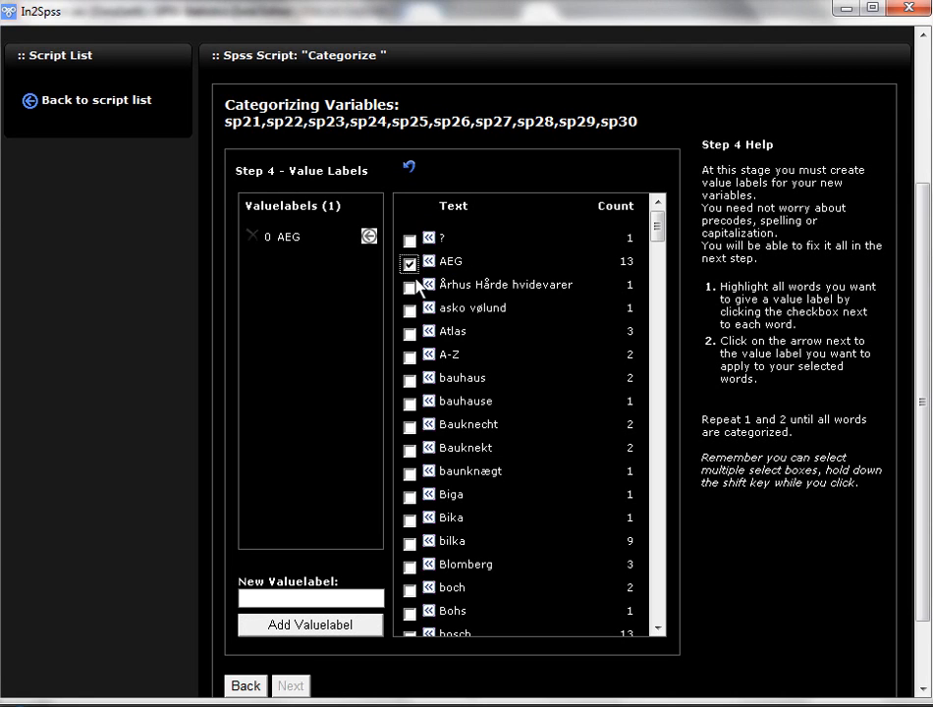
left_click(368, 237)
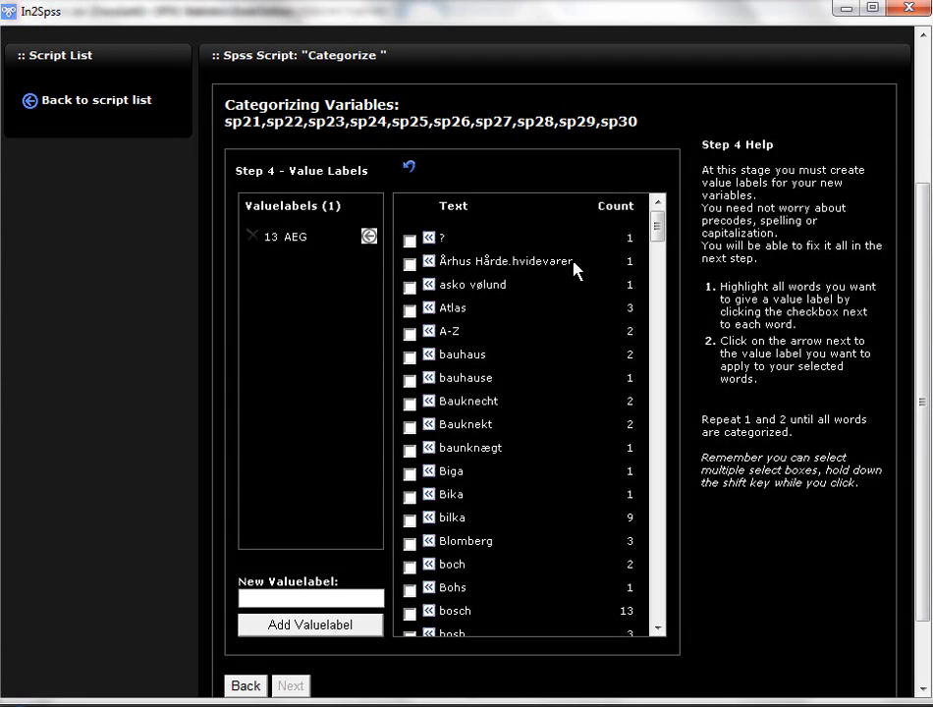
Step: Create a new value label from the answer text bosch
scroll(660, 243, "down", 1)
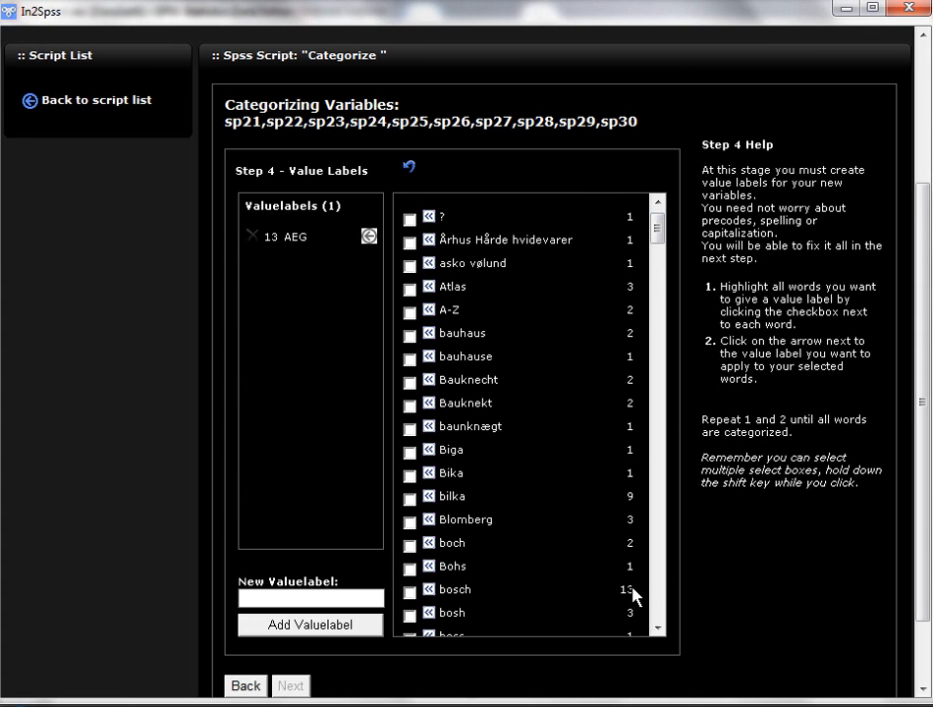
left_click(430, 592)
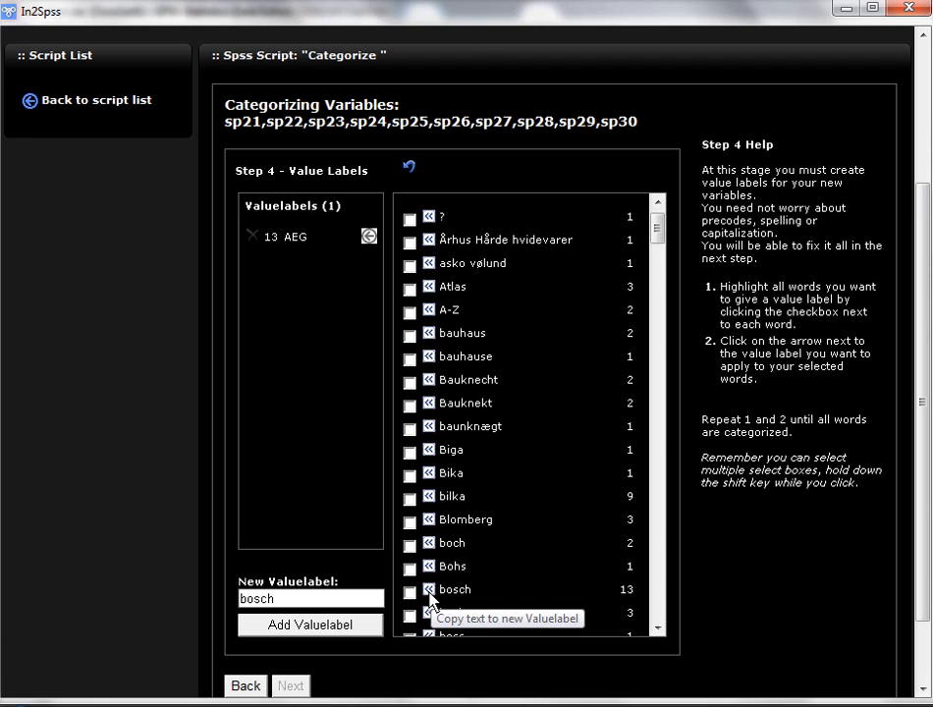
left_click(354, 629)
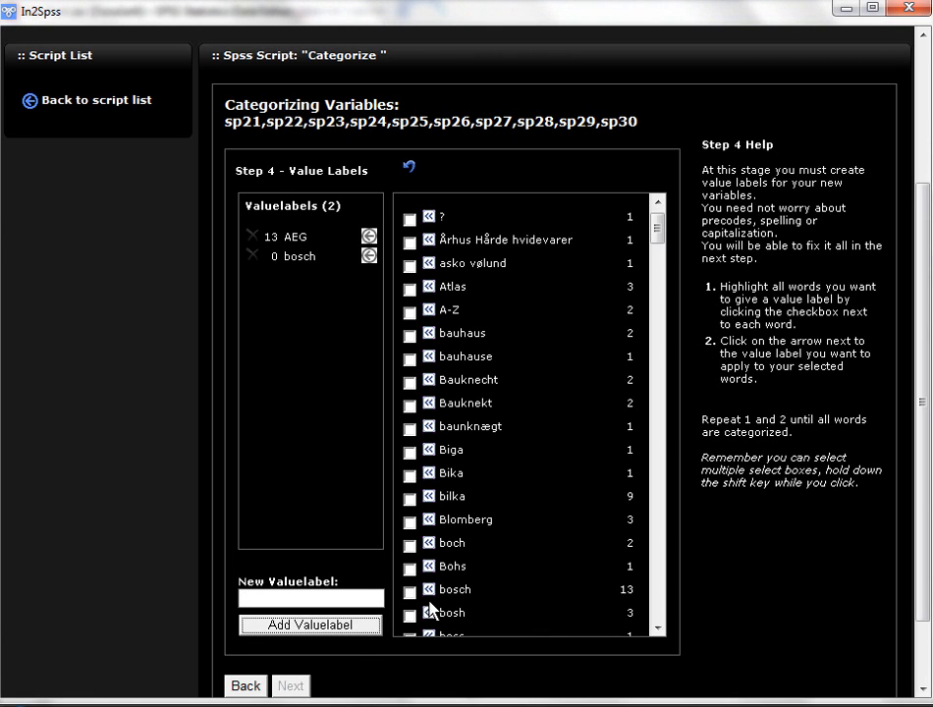
Step: Assign the answers boch, Bohs, bosch, bosh and boss to the bosch value label
left_click(409, 593)
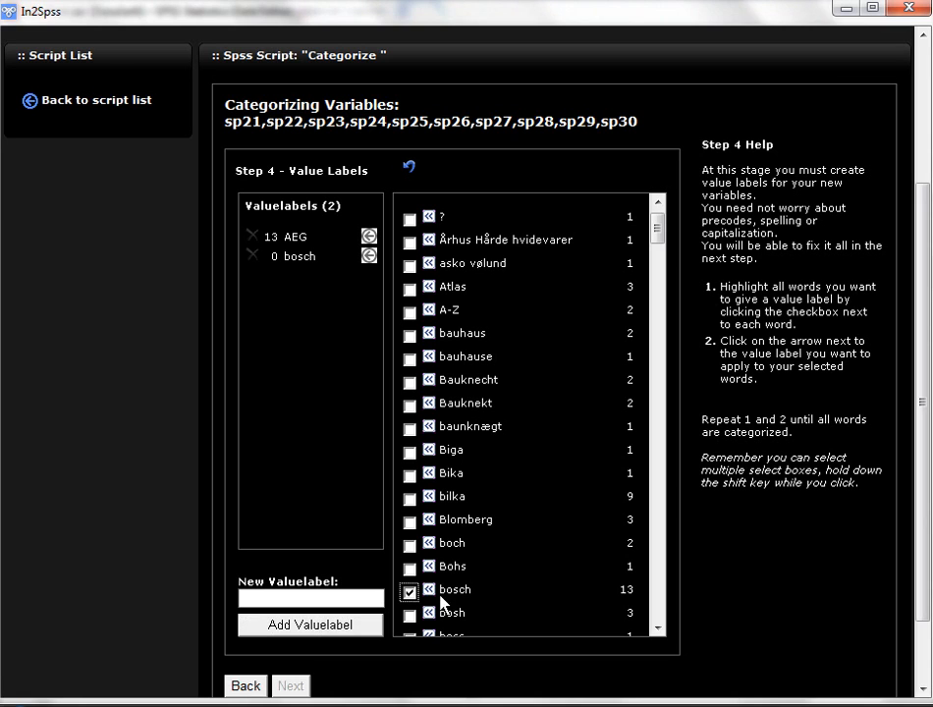
left_click_drag(656, 229, 659, 245)
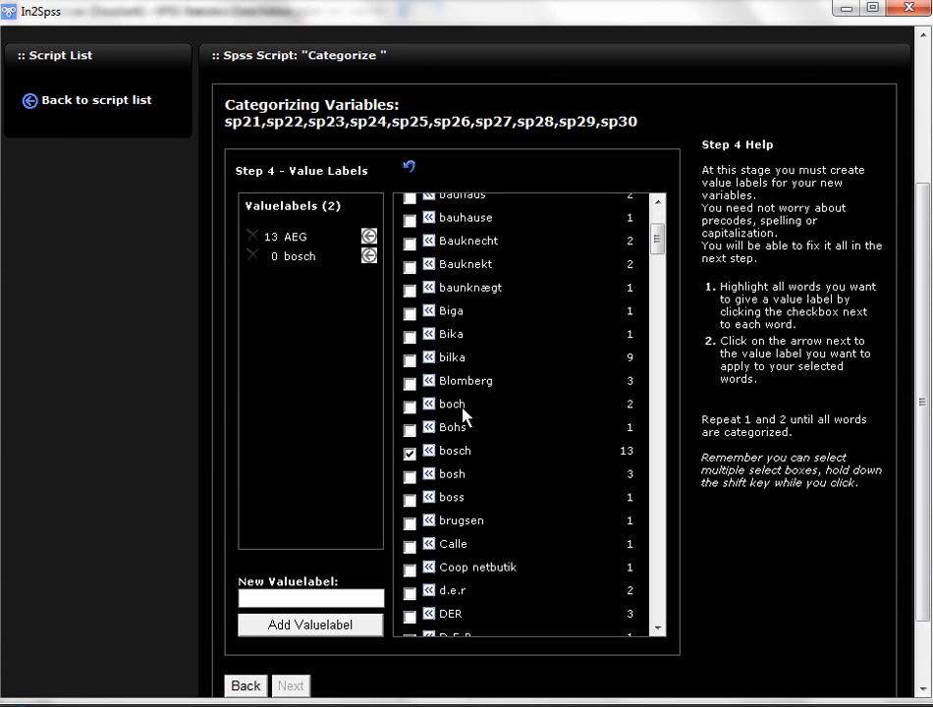
left_click(410, 406)
left_click(409, 429)
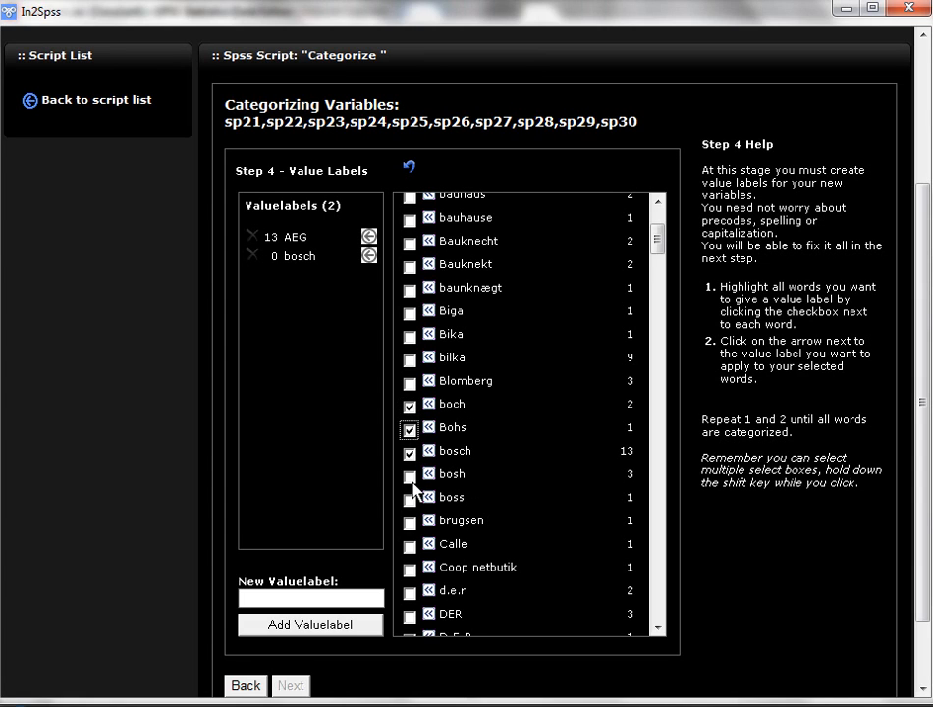
left_click(409, 477)
left_click(409, 501)
left_click(369, 256)
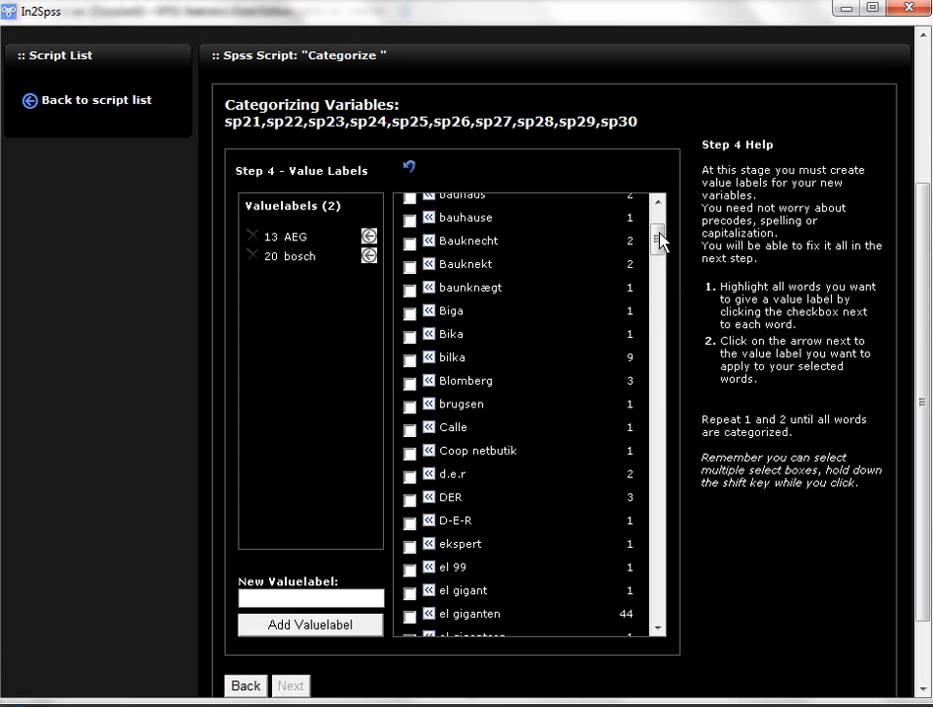
Step: Create a new value label from the answer text el giganten
mouse_move(658, 240)
left_mouse_down()
mouse_move(661, 229)
mouse_move(666, 248)
left_mouse_up()
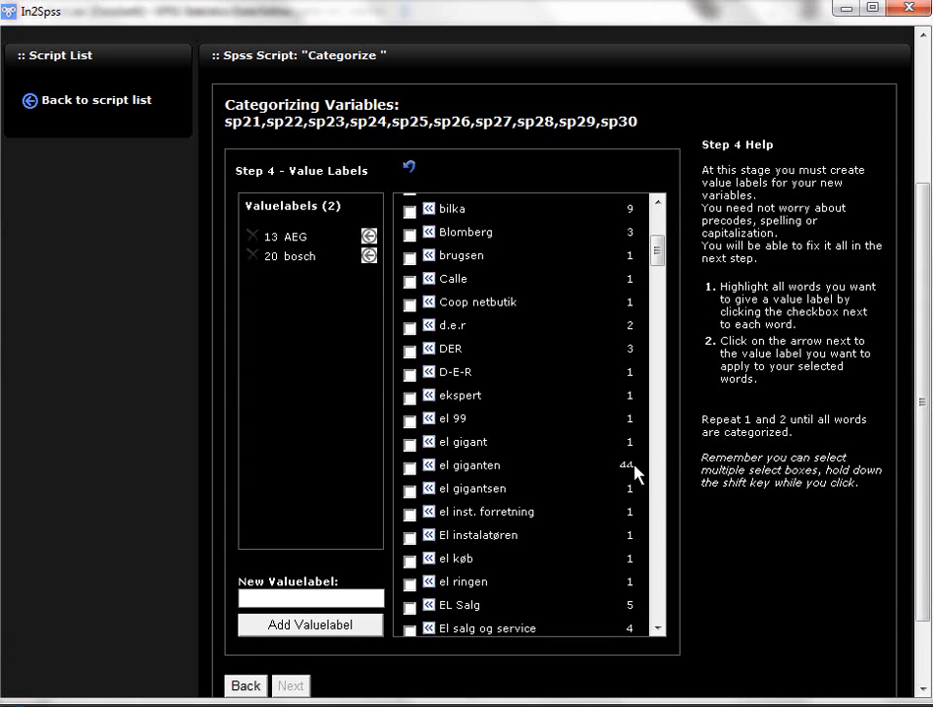
mouse_move(634, 474)
left_mouse_down()
mouse_move(572, 474)
mouse_move(622, 471)
left_mouse_up()
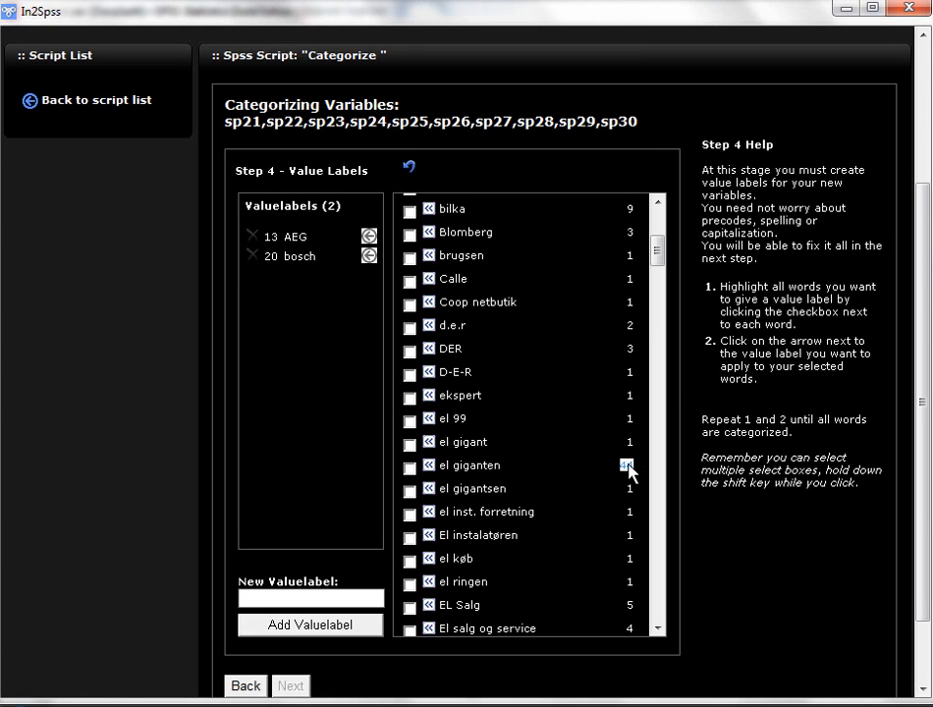
left_click(429, 469)
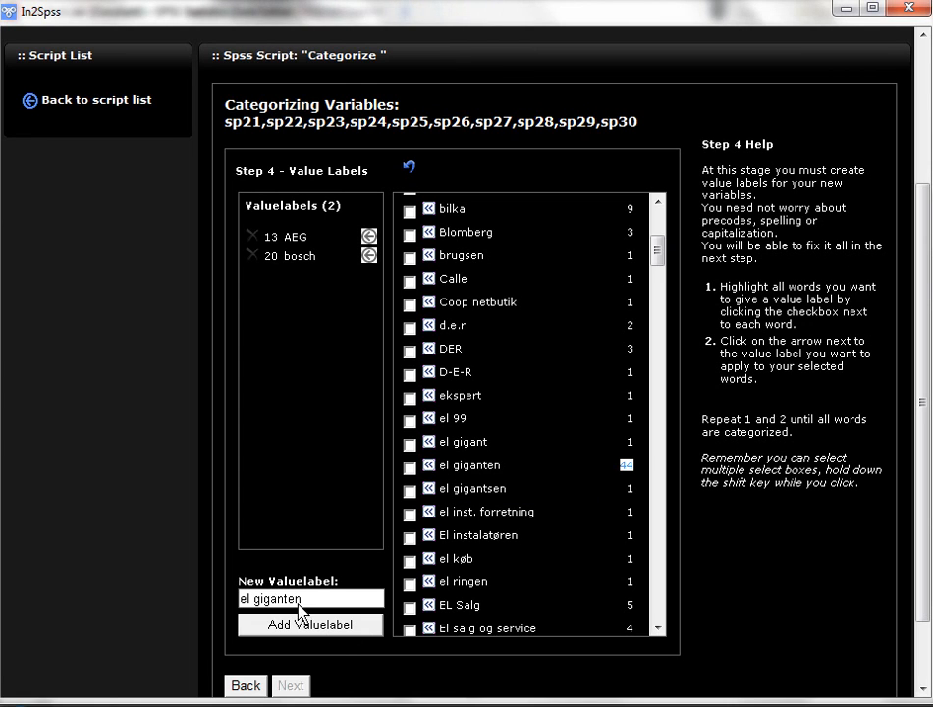
left_click_drag(281, 603, 239, 600)
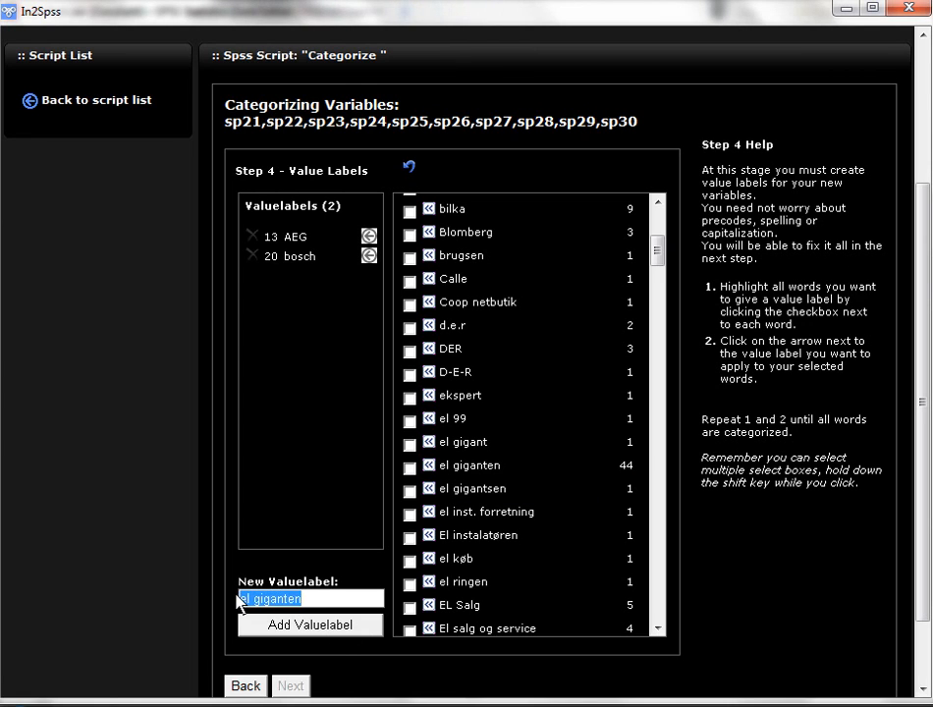
left_click(307, 629)
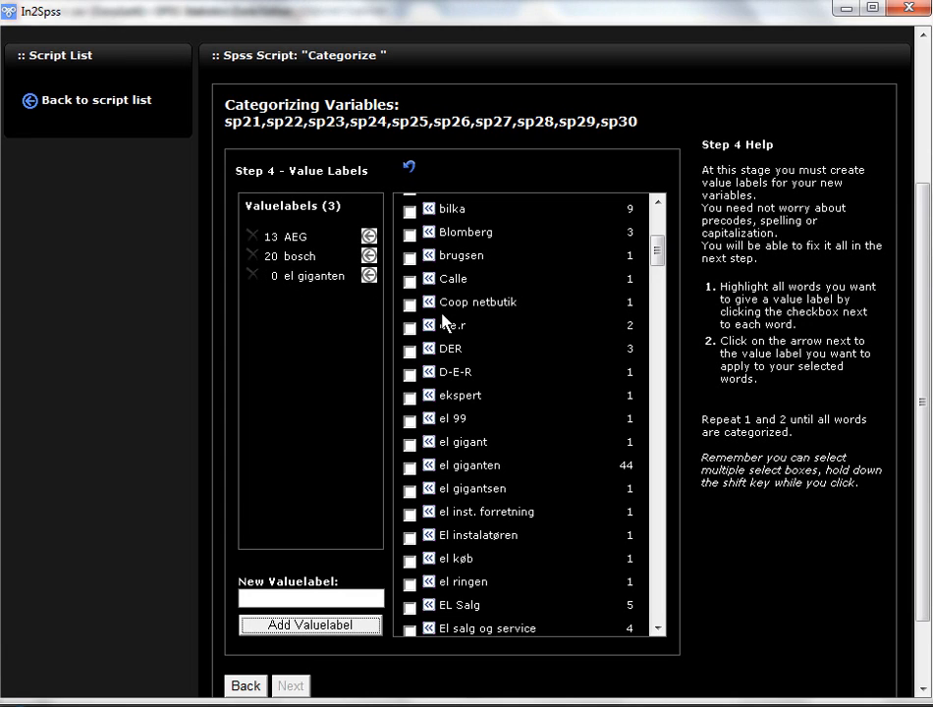
Step: Assign the answers el gigant, el giganten and el gigantsen to the el giganten value label
left_click(409, 444)
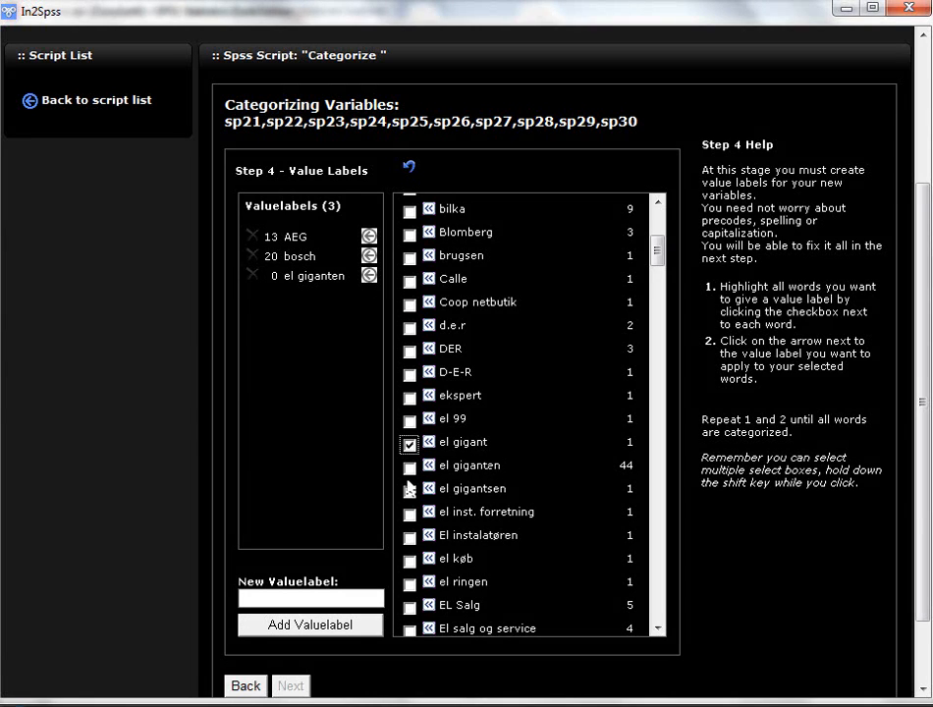
left_click(410, 468)
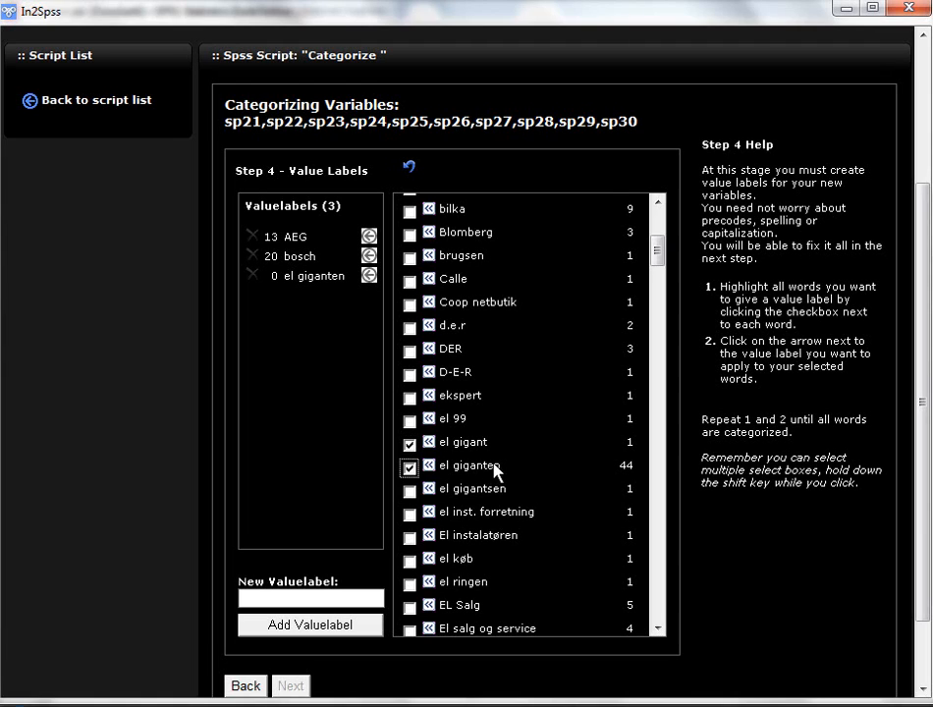
left_click(410, 491)
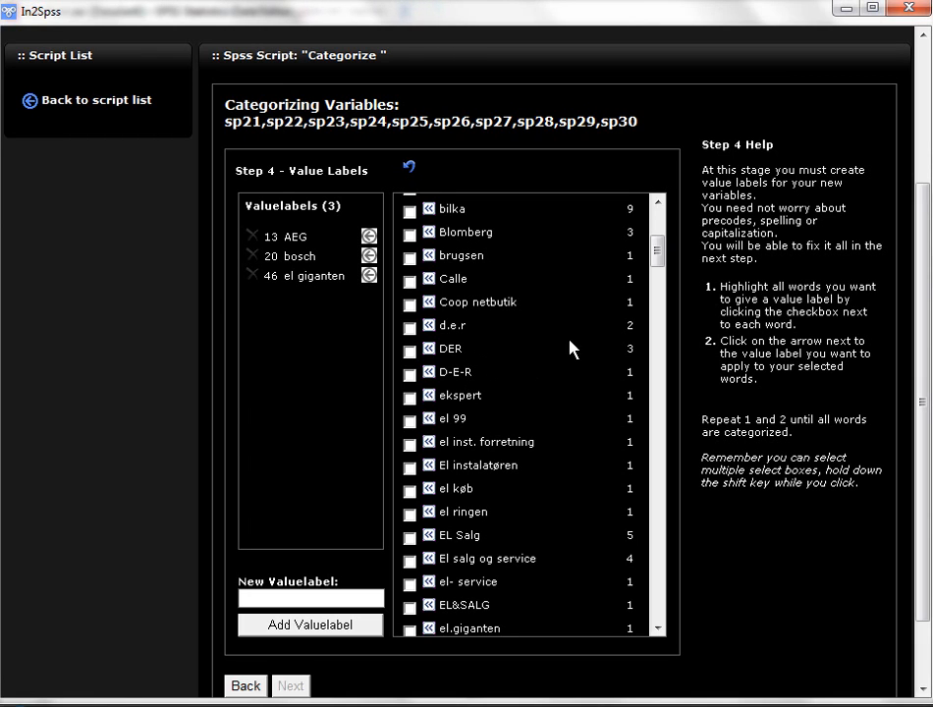
Step: Create a new value label from the answer text DER
left_click(429, 349)
left_click(306, 624)
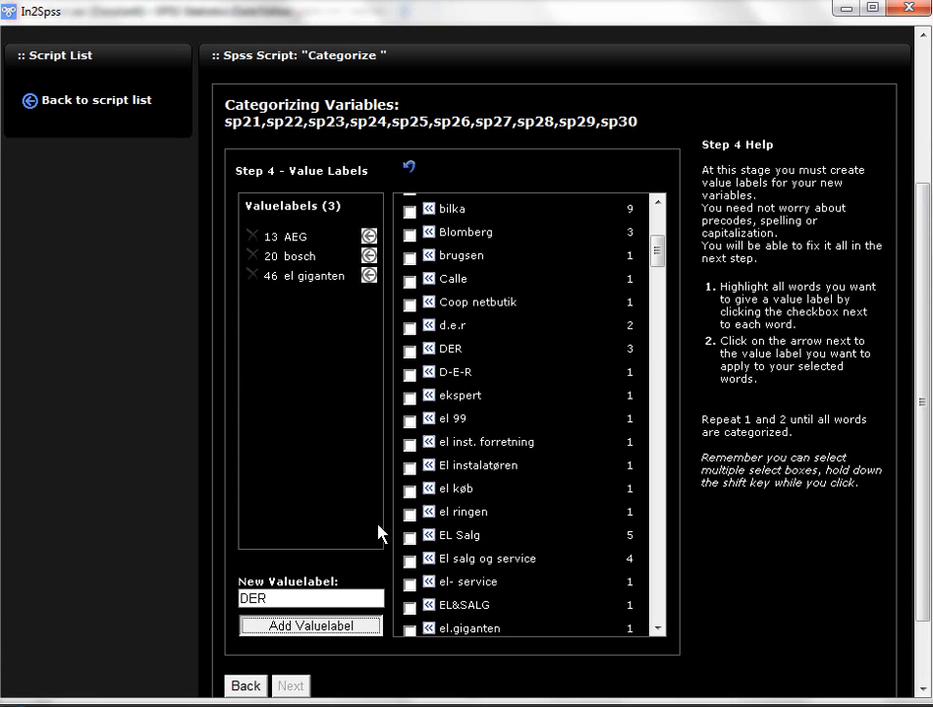
Step: Assign the answers d.e.r, DER and D-E-R to the DER value label
left_click(409, 351)
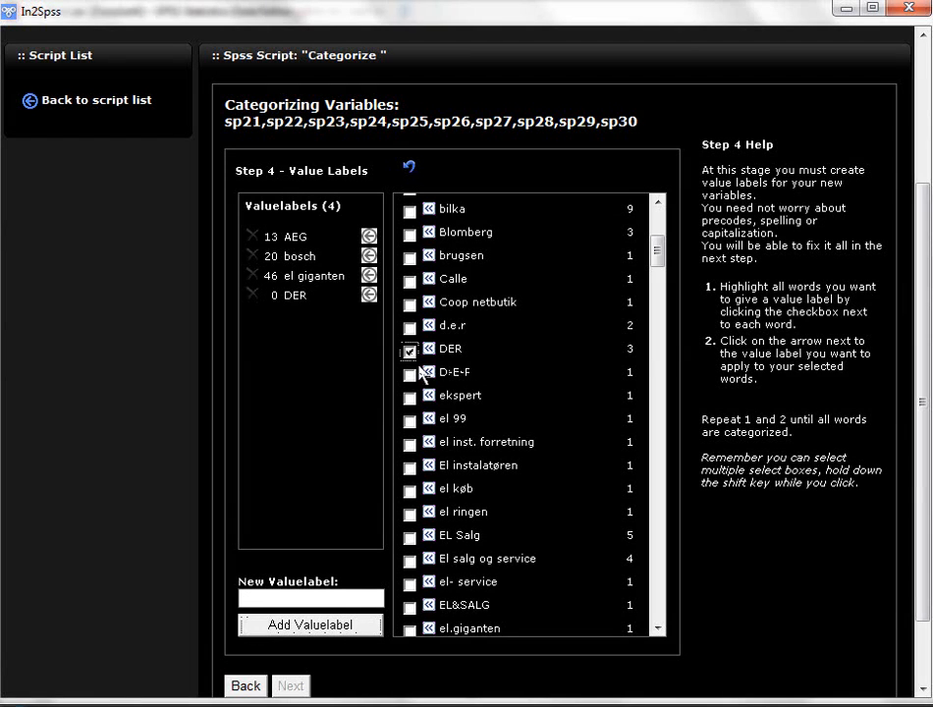
left_click(409, 375)
left_click(410, 328)
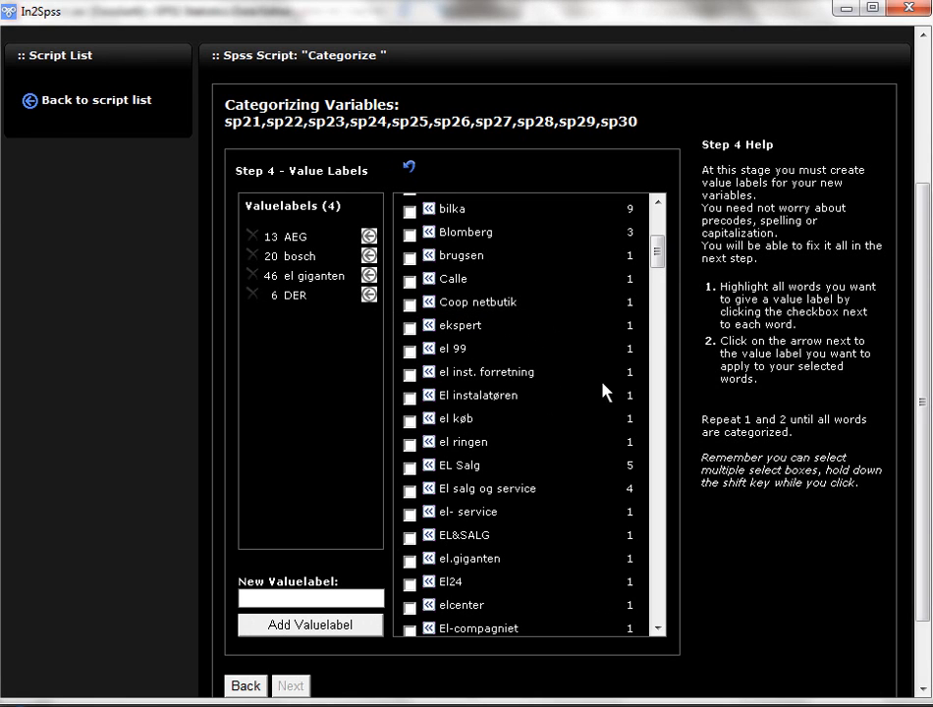
Step: Assign all answers from el-giantium through El-giganter to the el giganten value label
left_click_drag(658, 258, 661, 292)
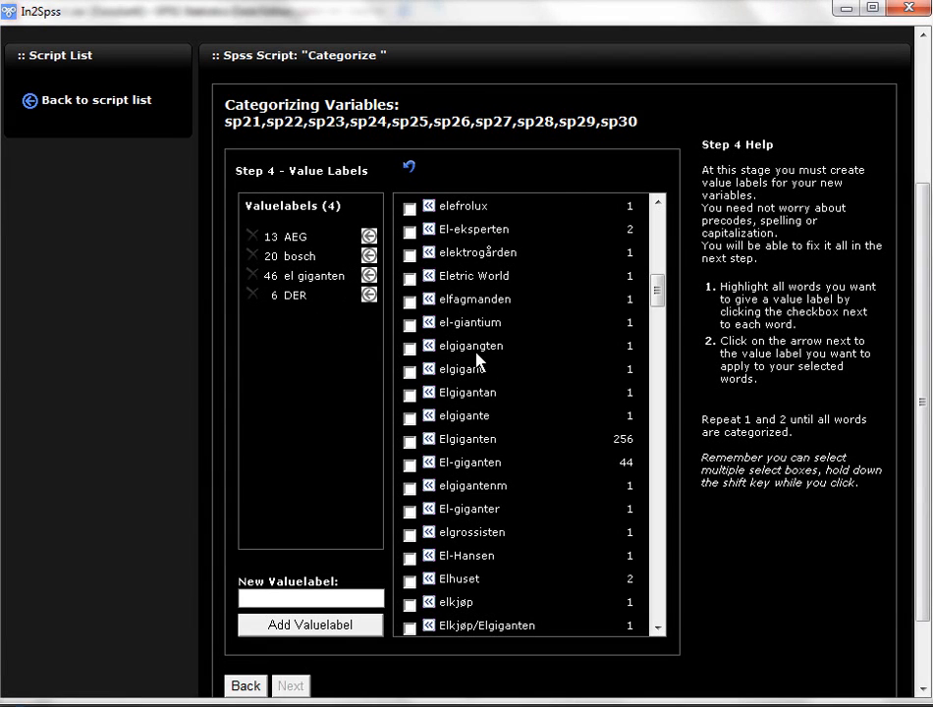
left_click(410, 325)
left_click(410, 349)
left_click(409, 372)
left_click(409, 395)
left_click(409, 419)
left_click(409, 442)
left_click(409, 466)
left_click(410, 513)
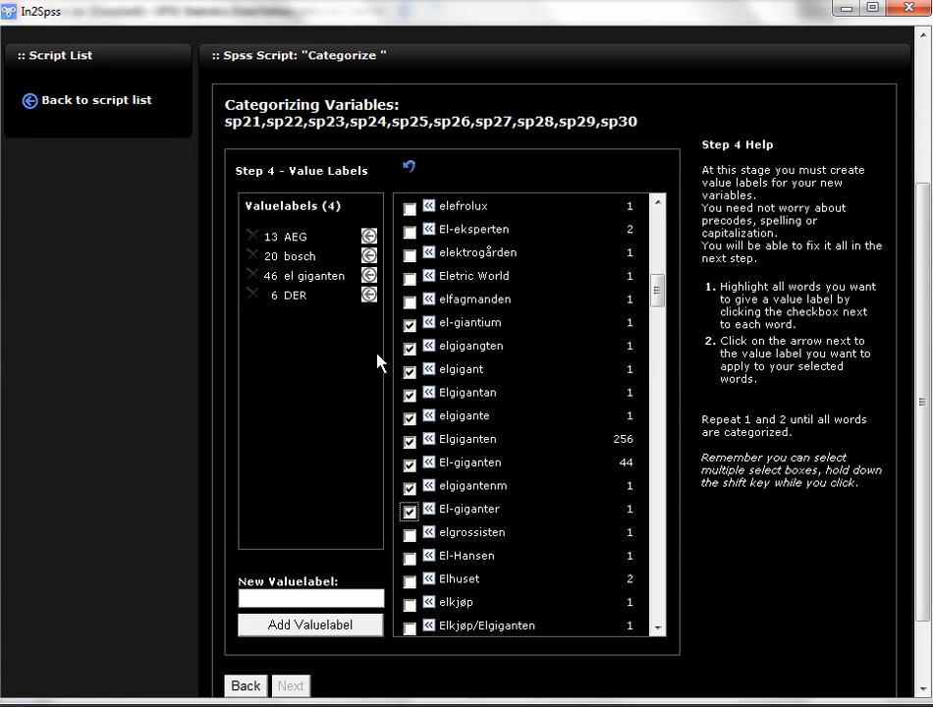
left_click(370, 278)
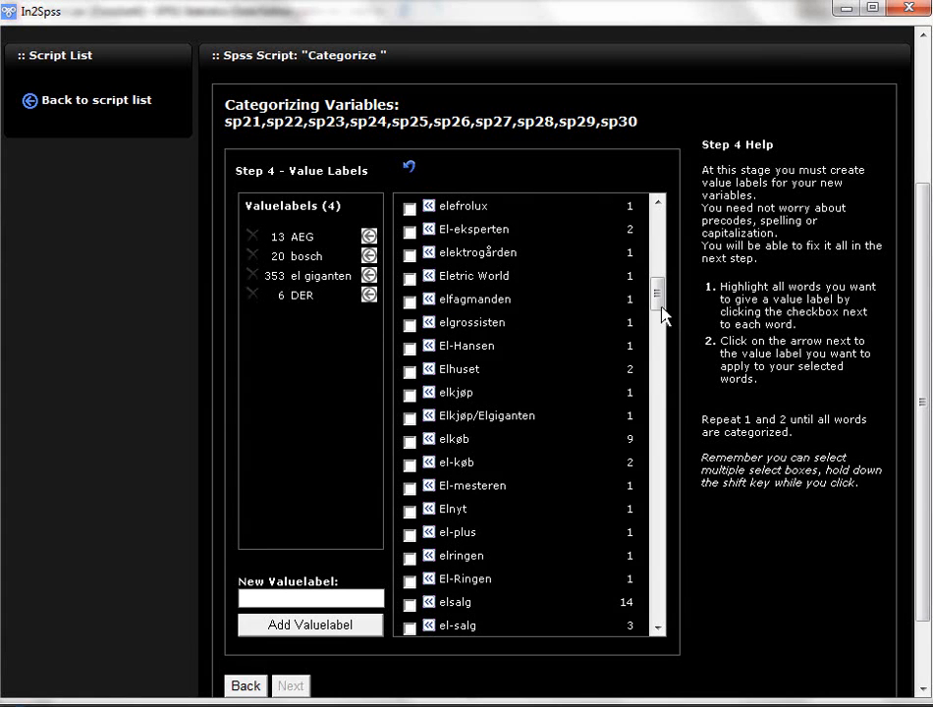
Step: Create a new value label from the answer text Fleggaard
left_click_drag(661, 313, 658, 358)
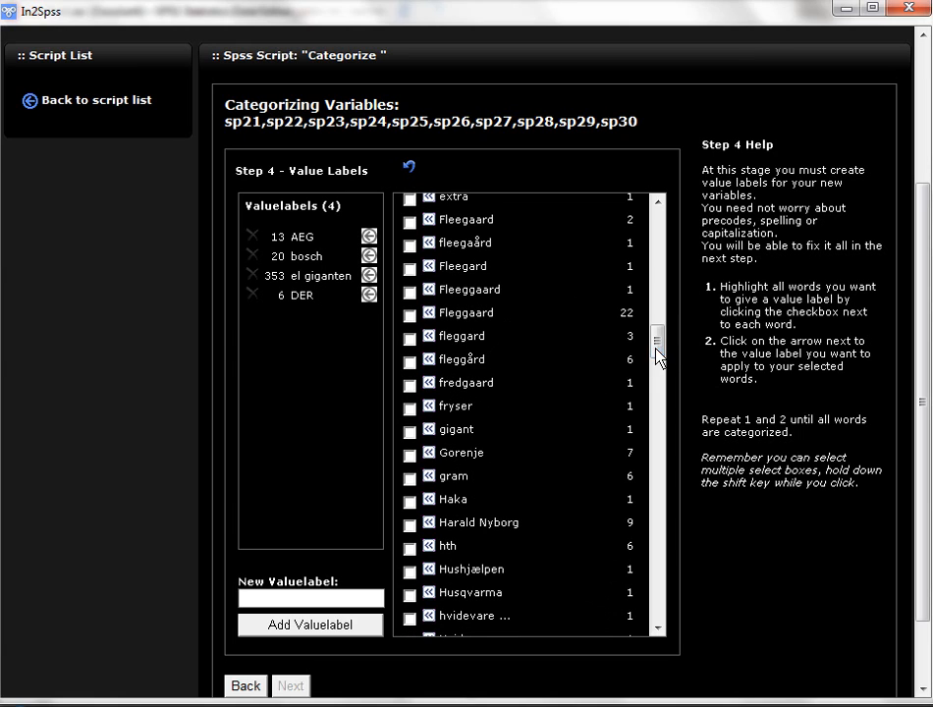
left_click(428, 314)
left_click(298, 625)
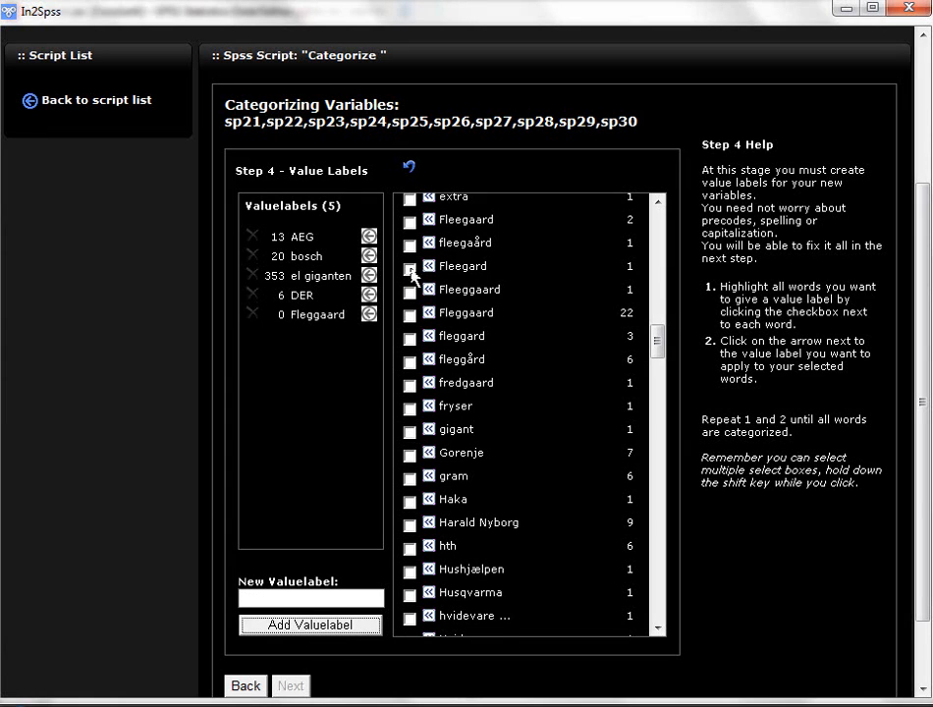
Step: Assign the spelling variants from Fleegaard through fredgaard to the Fleggaard value label
left_click(410, 222)
left_click(409, 244)
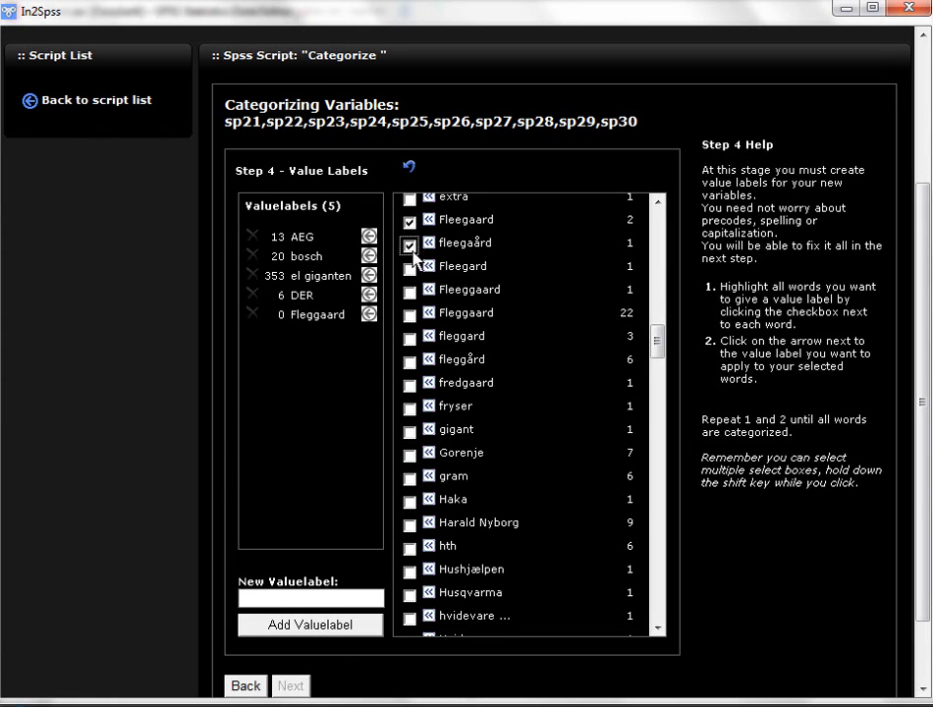
left_click(410, 268)
left_click(410, 291)
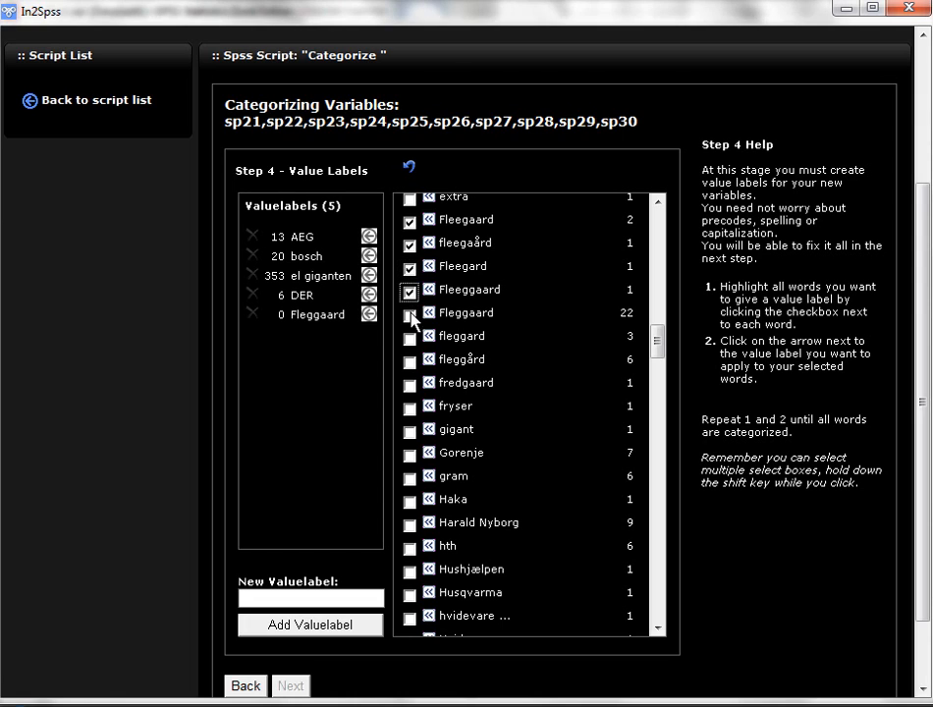
left_click(409, 315)
left_click(410, 338)
left_click(369, 315)
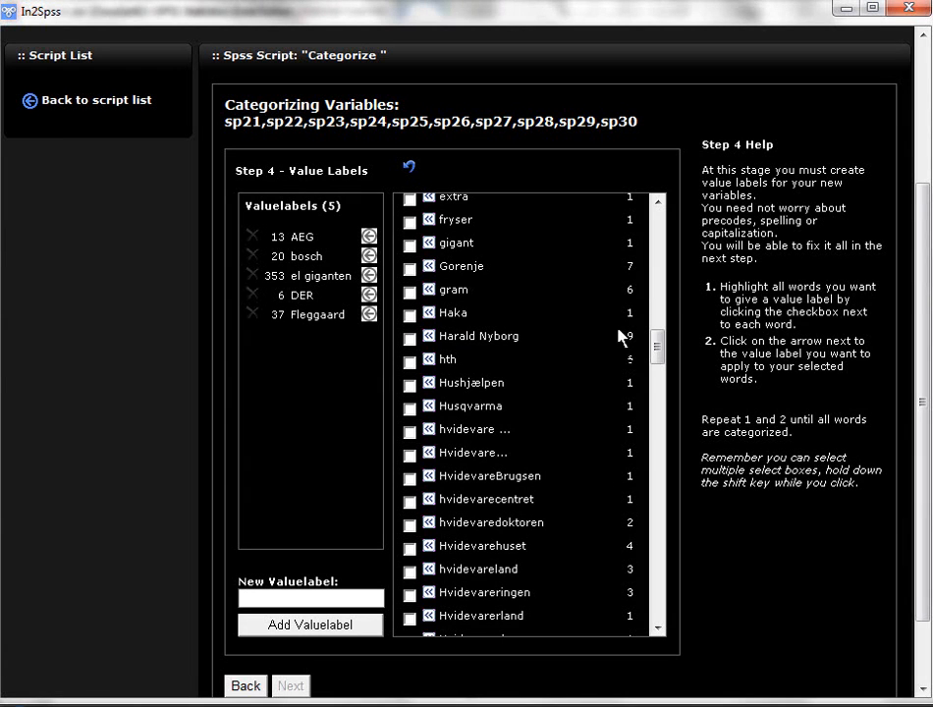
Step: Add two new value labels named Other and None
left_click_drag(657, 350, 635, 365)
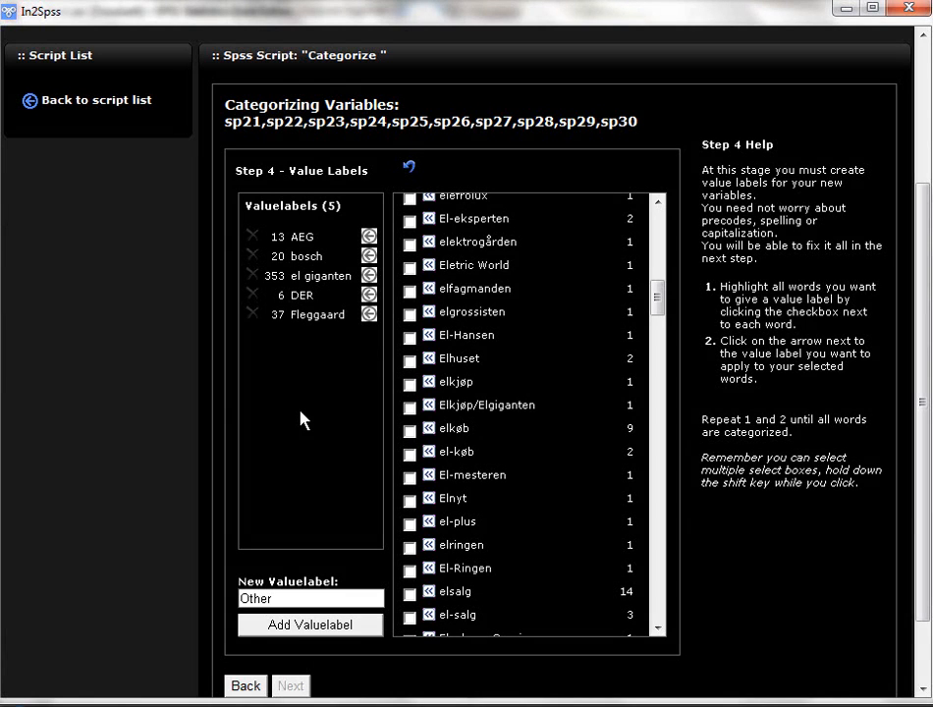
left_click(297, 629)
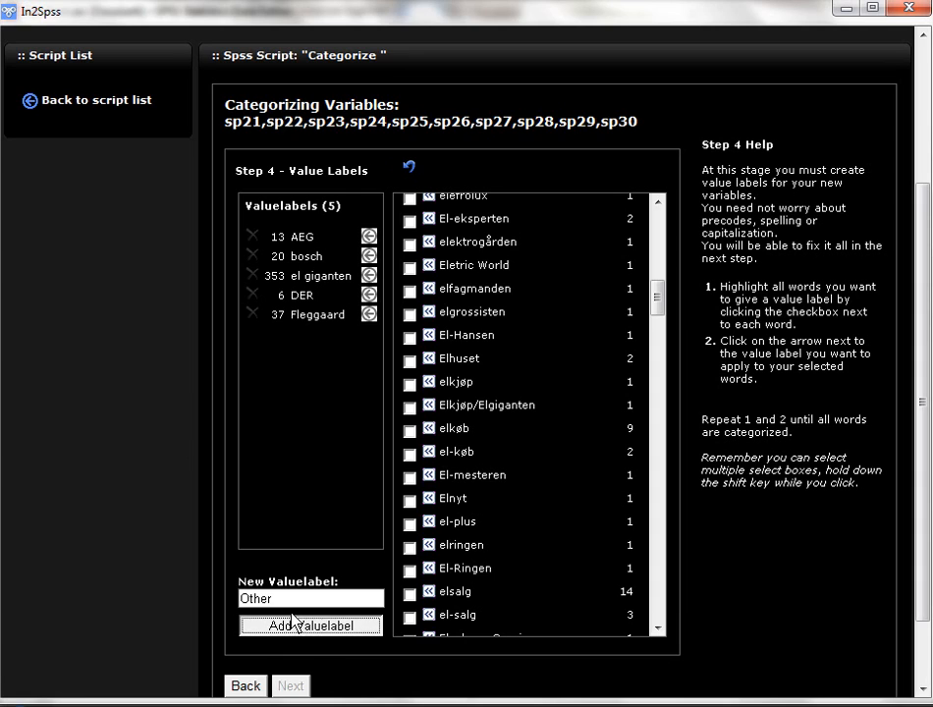
left_click(305, 599)
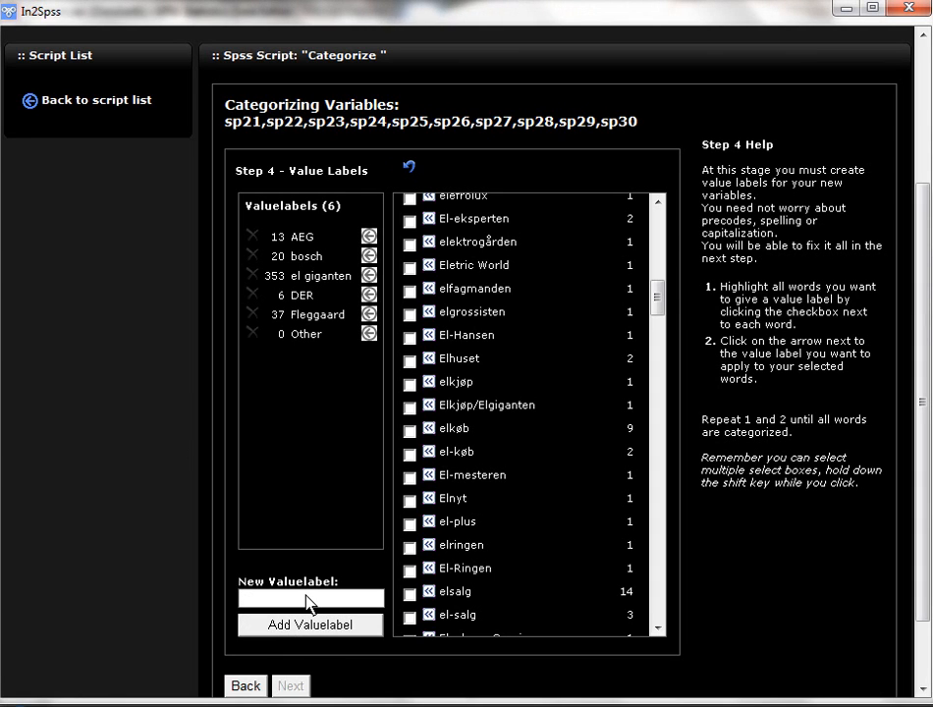
type("None")
left_click(309, 628)
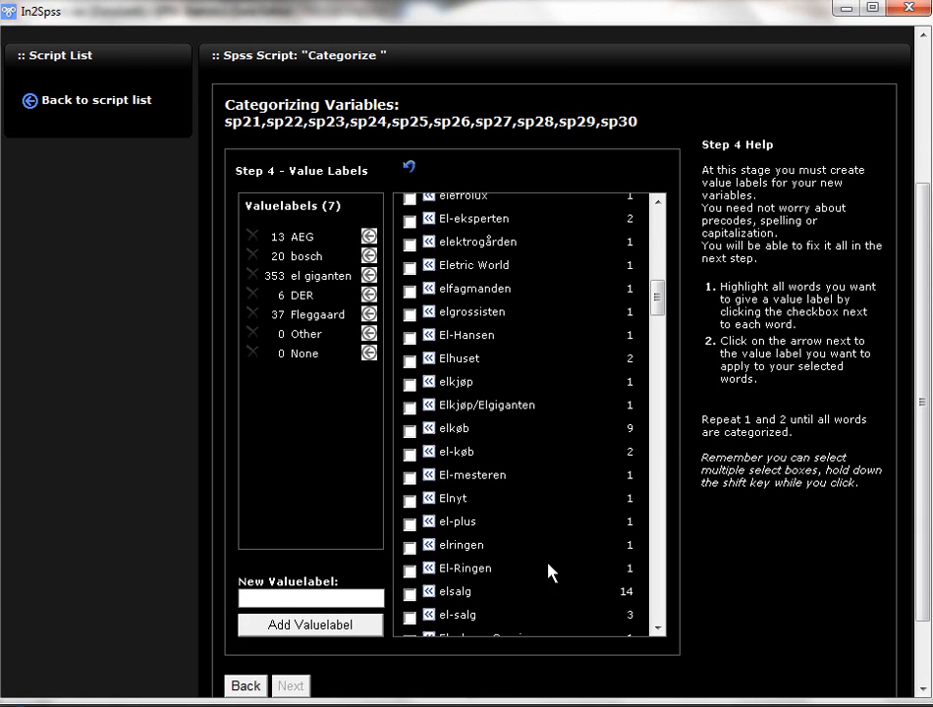
Step: Assign the answer ? at the start of the word list to the None value label
left_click_drag(659, 308, 658, 208)
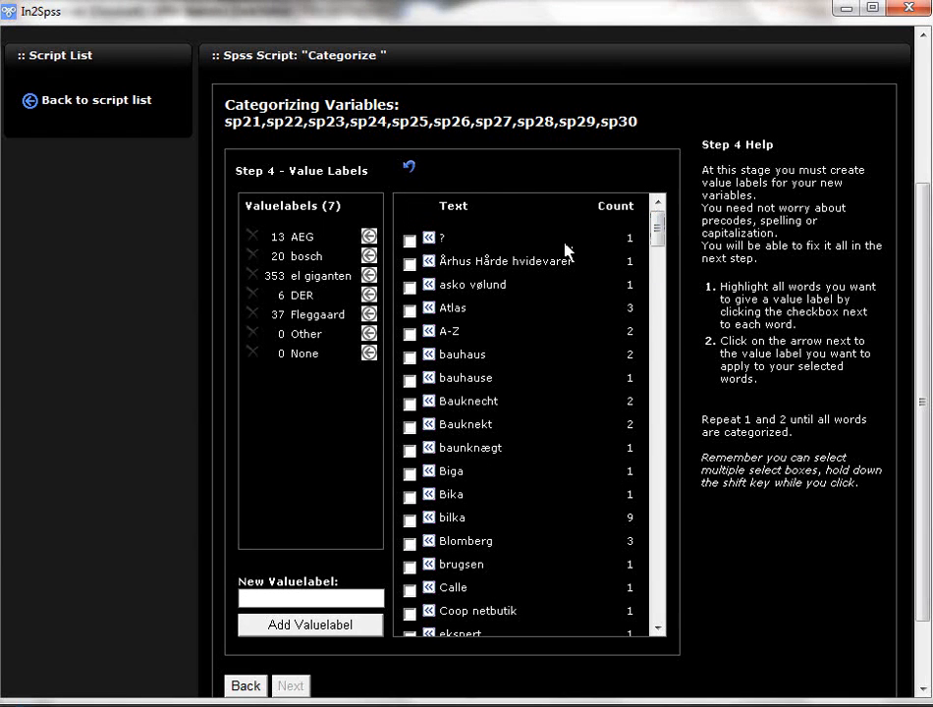
left_click(409, 240)
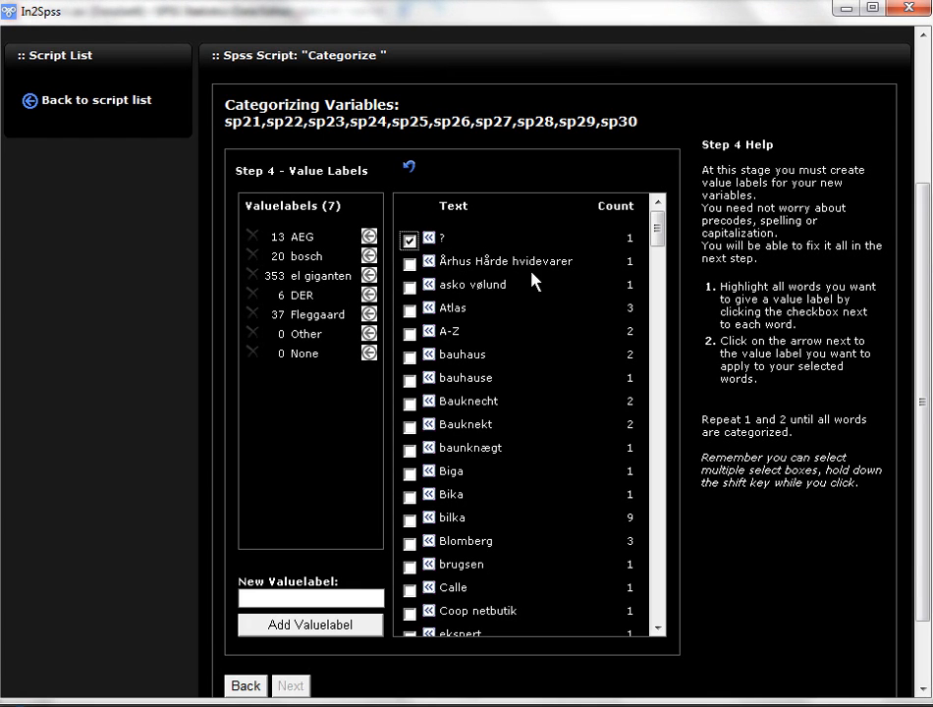
left_click(369, 353)
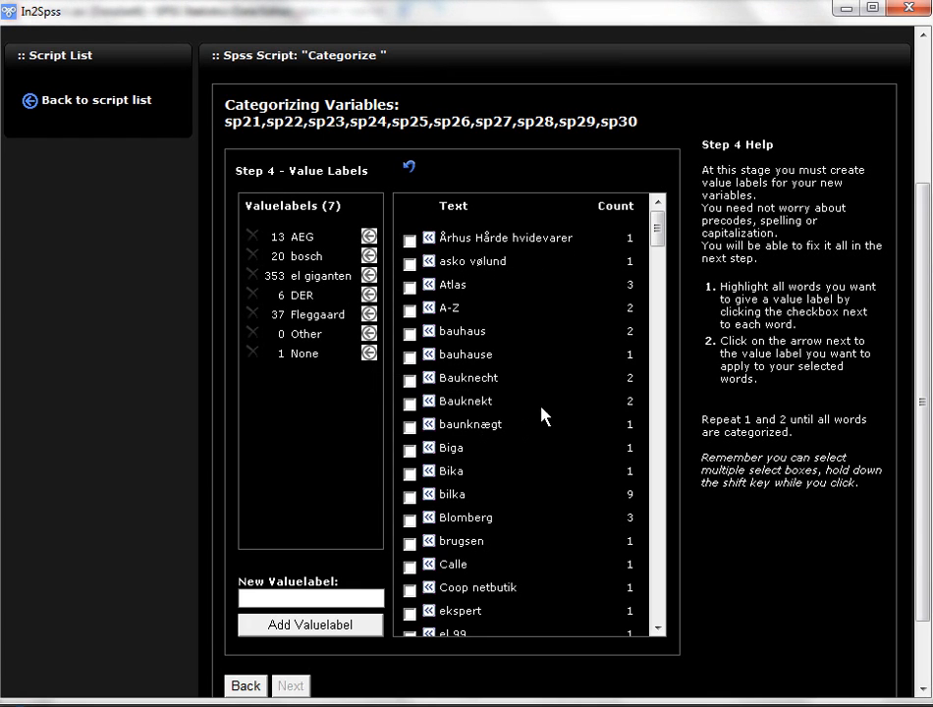
Step: Assign the whole range of answers from Århus Hårde hvidevarer through Blomberg to the Other value label
left_click_drag(658, 236, 610, 231)
left_click(411, 240)
mouse_move(656, 228)
left_mouse_down()
mouse_move(662, 316)
mouse_move(663, 238)
left_mouse_up()
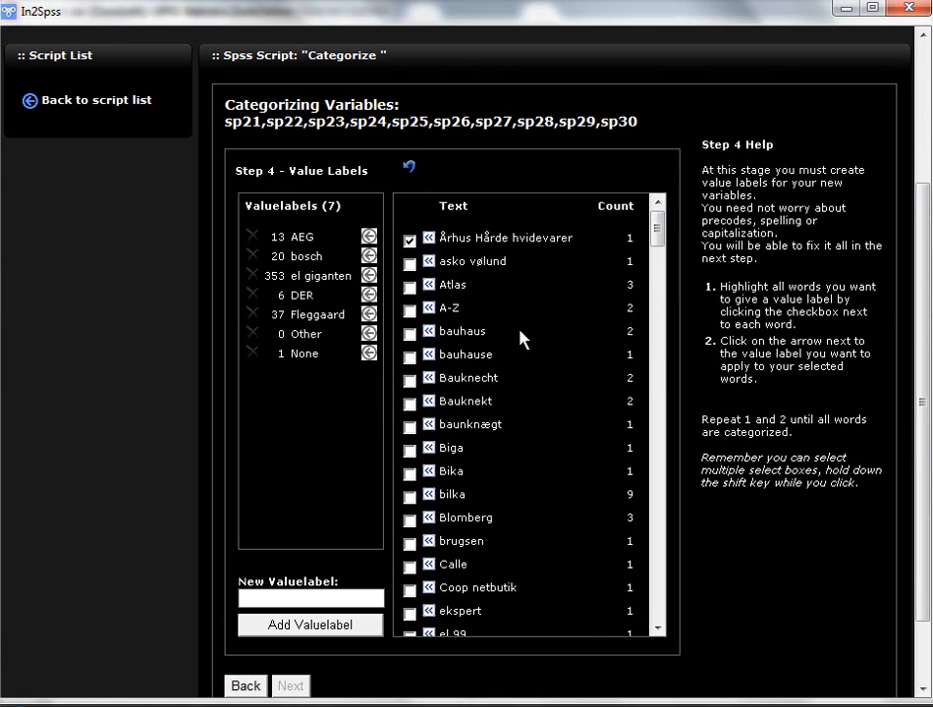
left_click(410, 240)
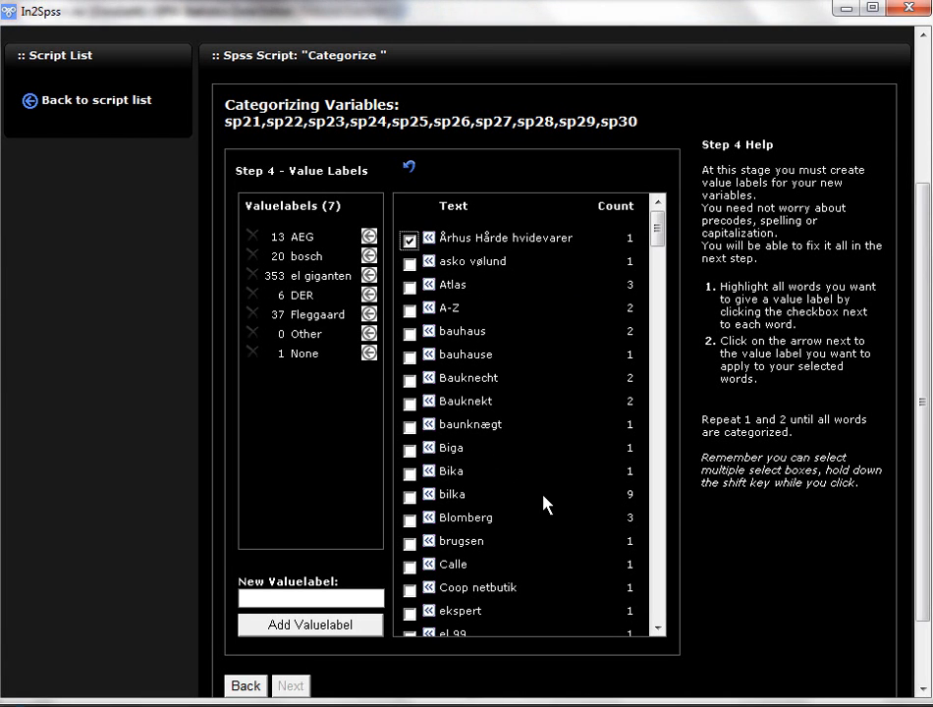
left_click(410, 521, "shift")
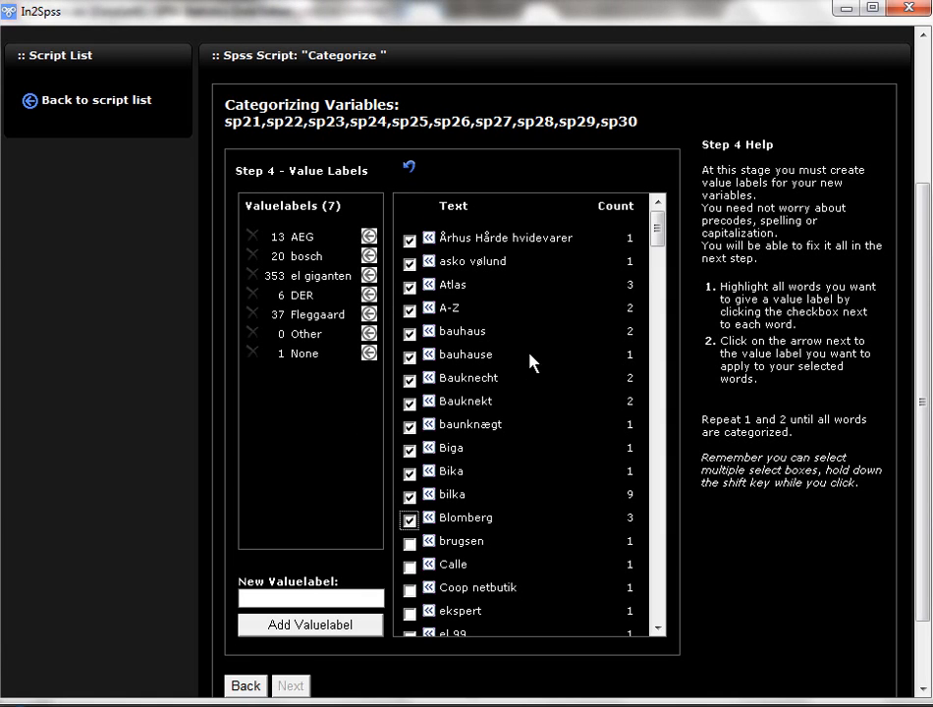
left_click(368, 333)
Step: Assign the range of answers from brugsen through El-compagniet to the DER value label
left_click(409, 240)
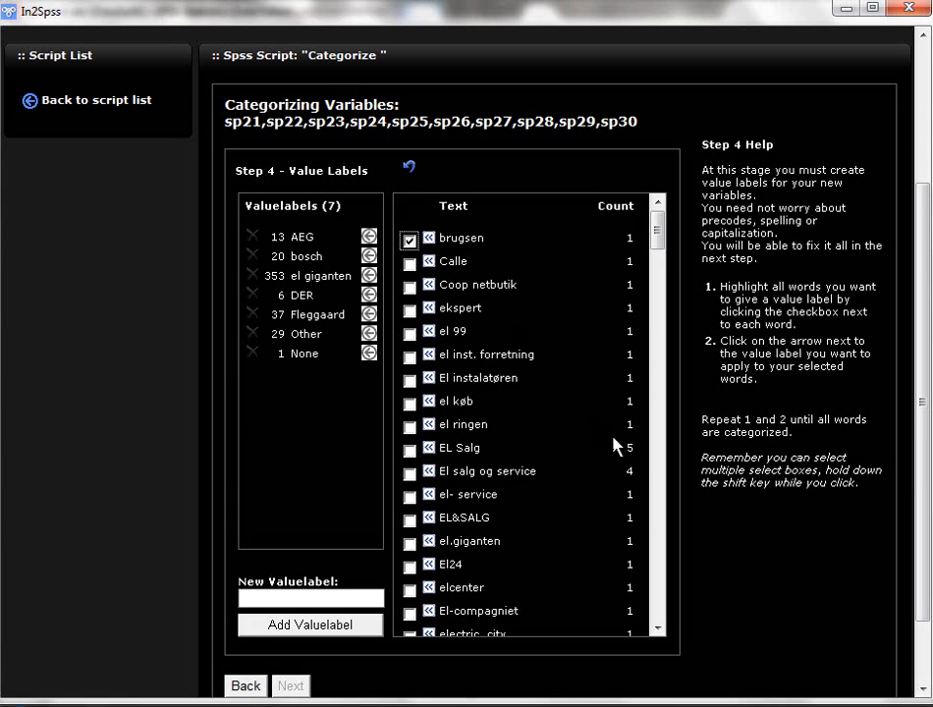
left_click(409, 614, "shift")
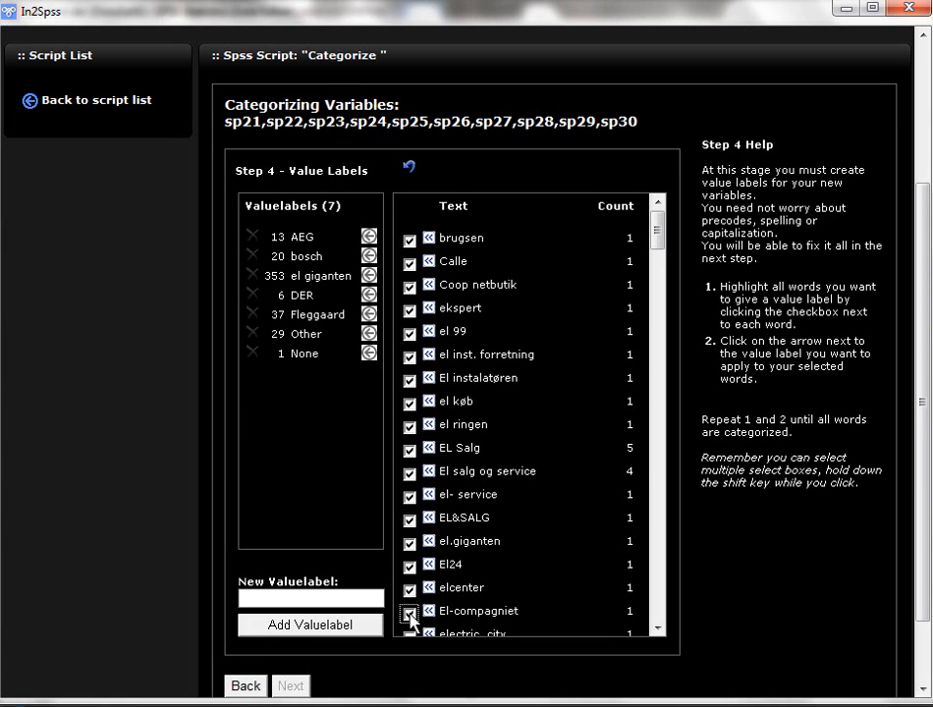
left_click(368, 295)
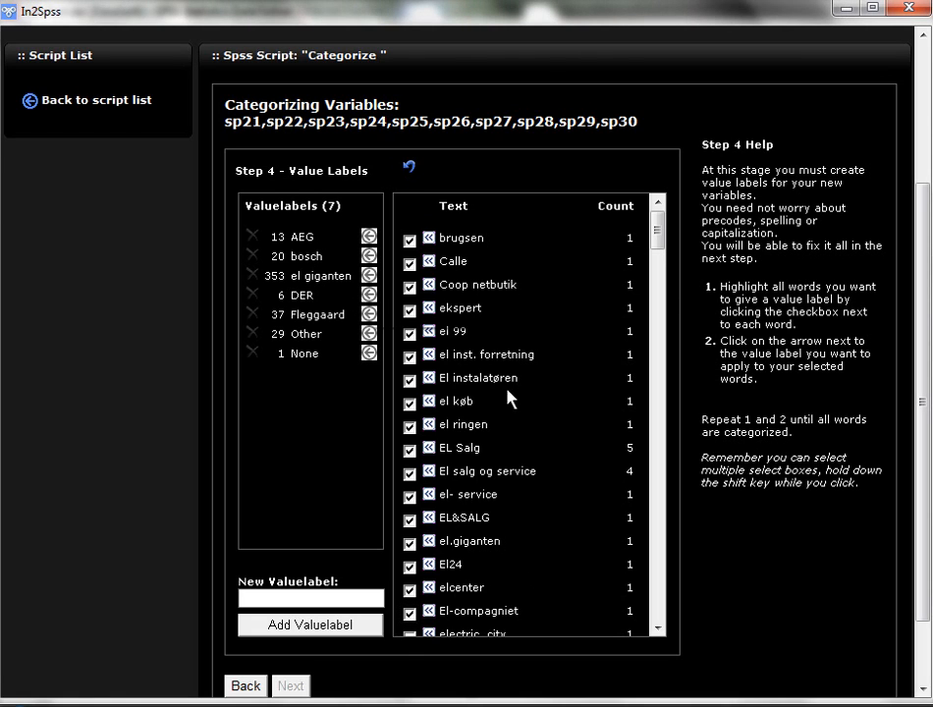
Step: Assign the range of answers from electric city through el-plus to the Fleggaard value label
left_click(409, 241)
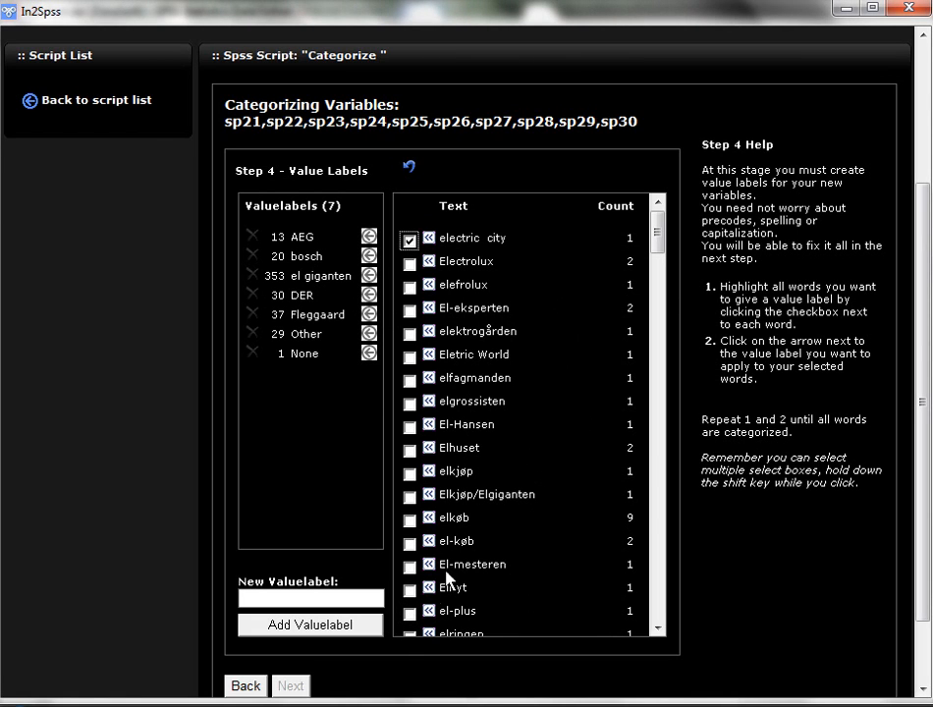
left_click(409, 614, "shift")
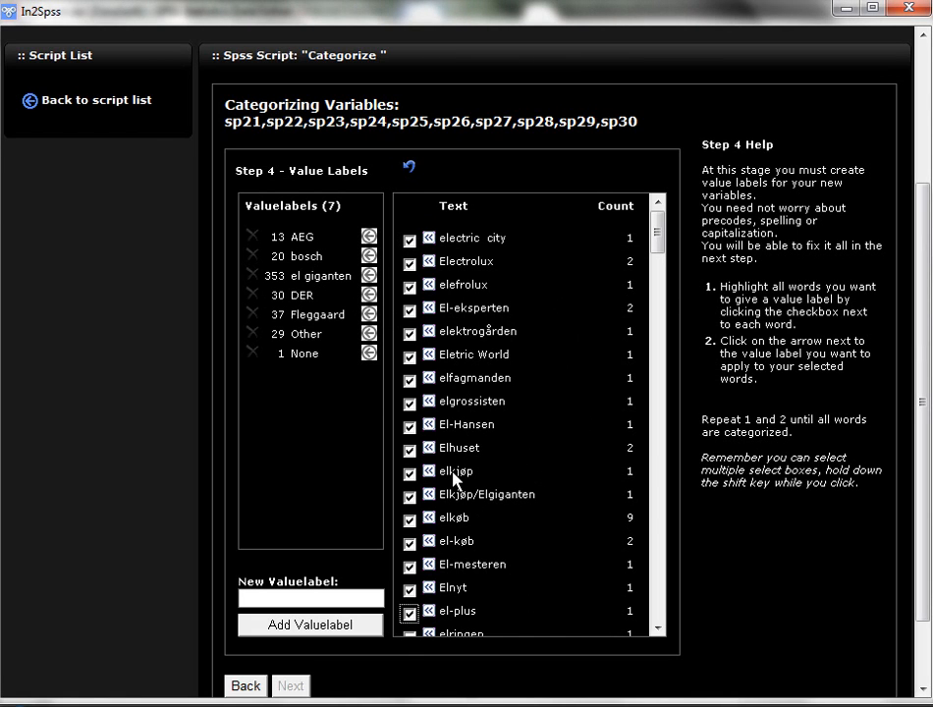
left_click(370, 315)
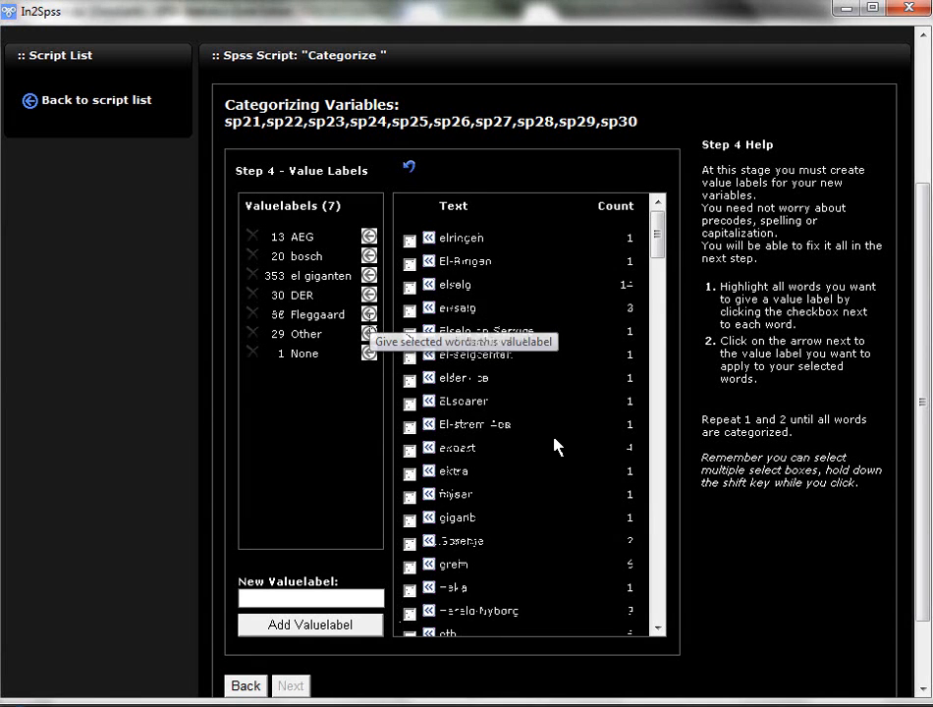
Step: Assign the range of answers from elringen through Harald Nyborg to the el giganten value label
left_click(410, 241)
left_click(410, 615, "shift")
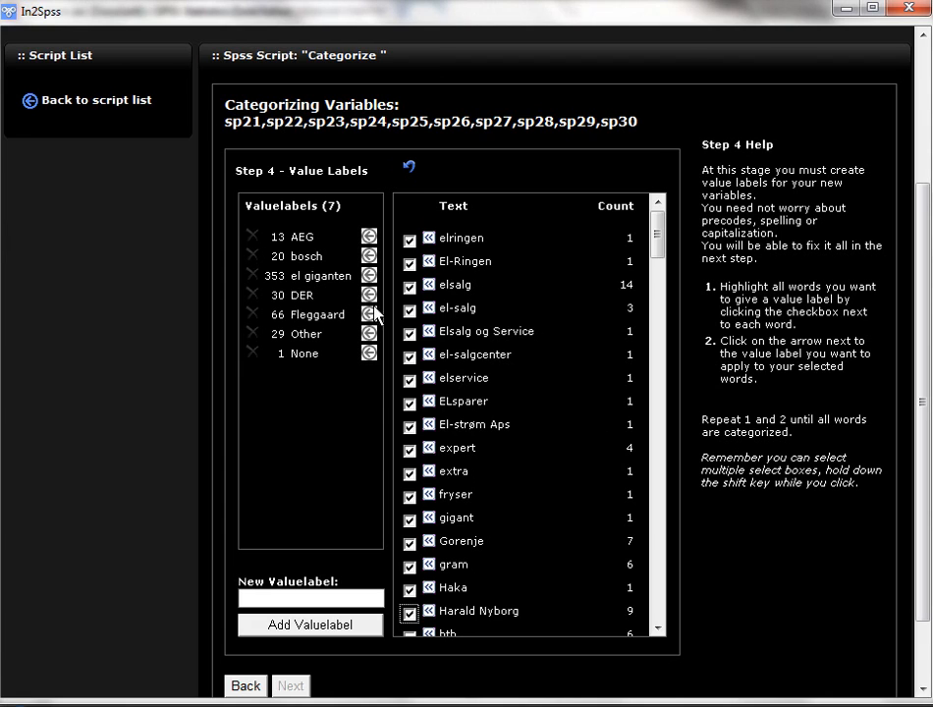
left_click(370, 276)
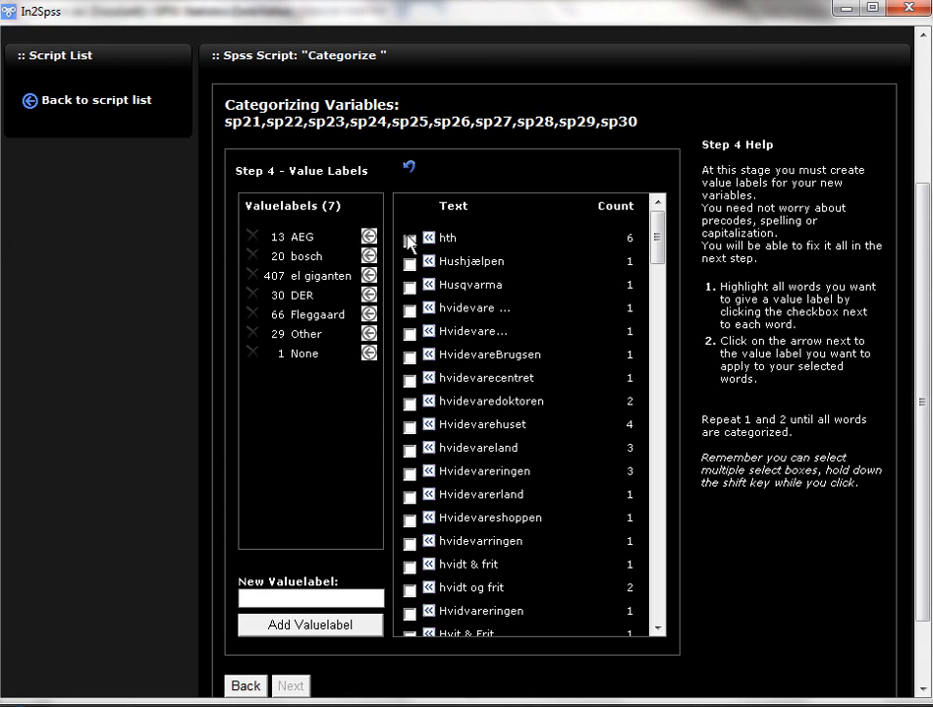
Step: Assign the range of answers from hth through Hvidvareringen to the bosch value label
left_click(410, 240)
left_click(410, 615, "shift")
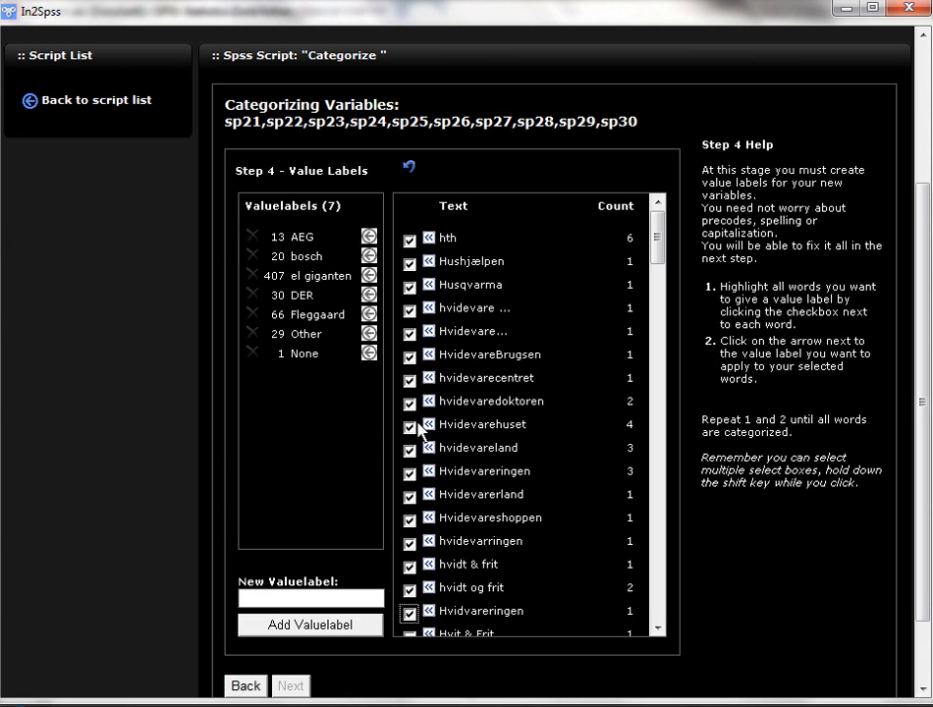
left_click(369, 256)
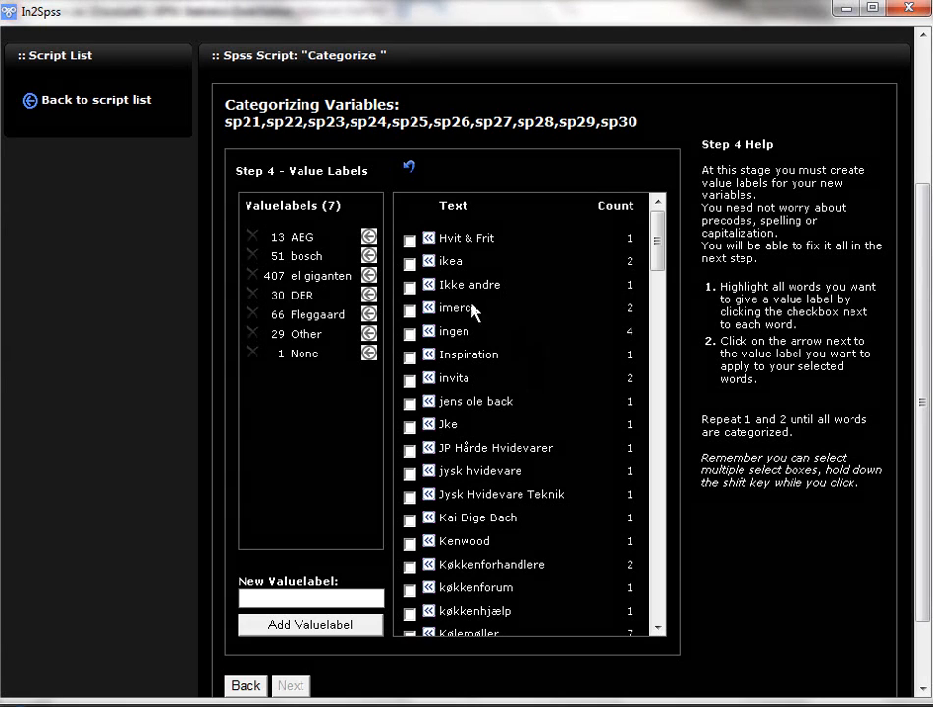
Step: Assign the range of answers from Hvit & Frit through køkkenhjælp to the Fleggaard value label
left_click(410, 240)
left_click(409, 614, "shift")
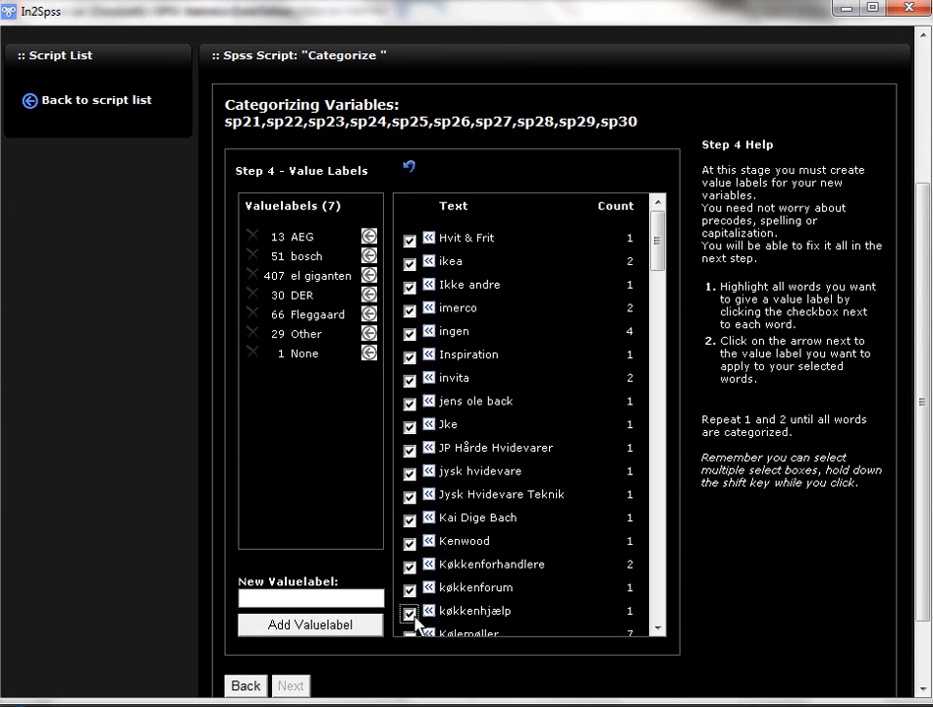
left_click(369, 315)
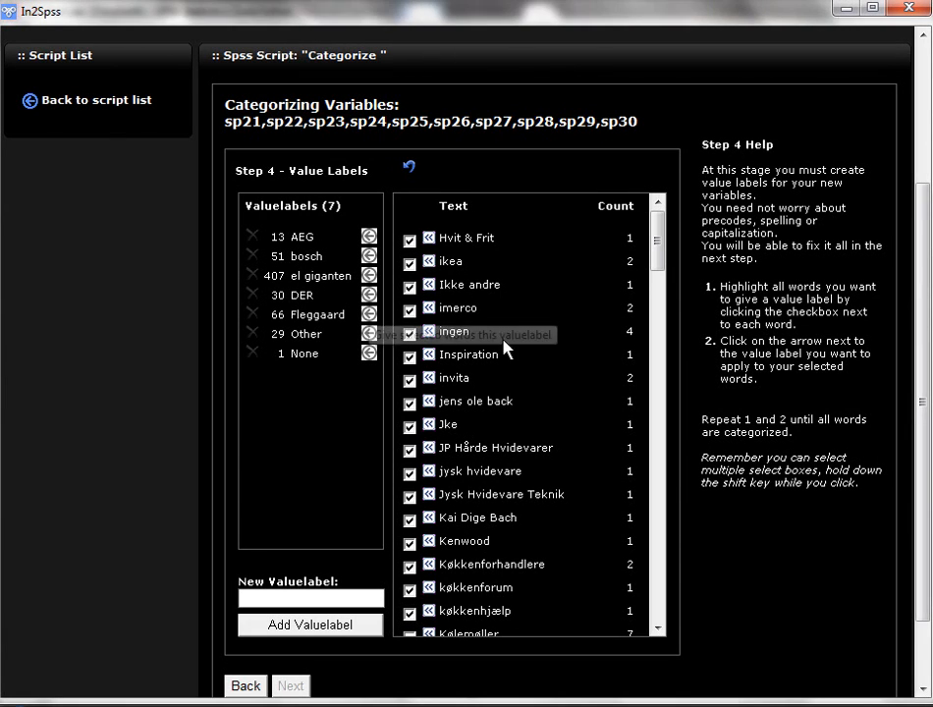
Step: Assign the range of answers from Kølemøller through Wiirpool to the AEG value label
left_click(410, 240)
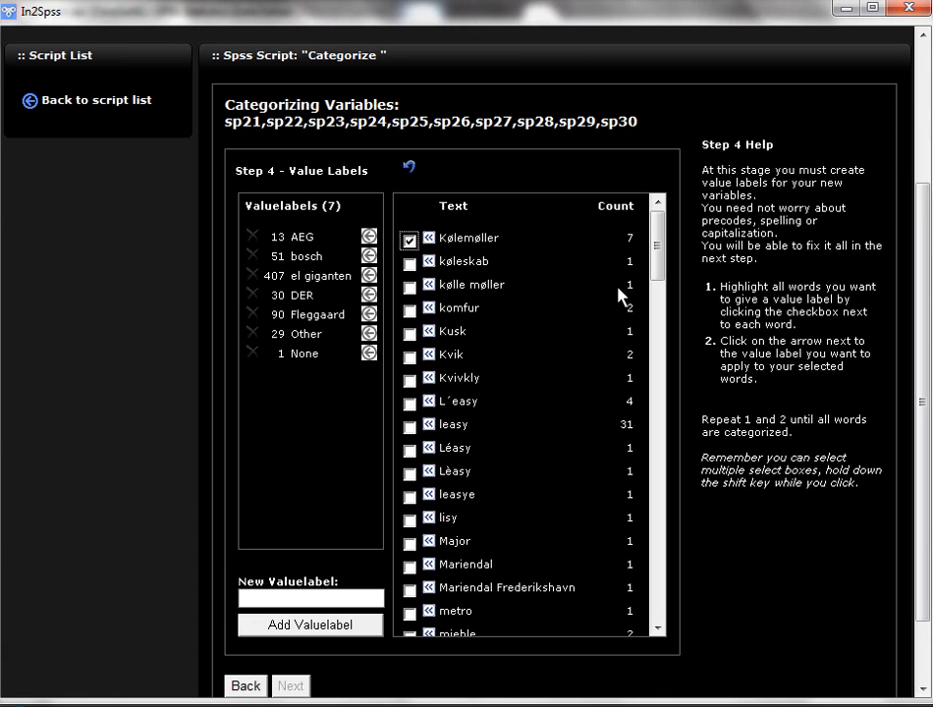
left_click_drag(658, 245, 661, 690)
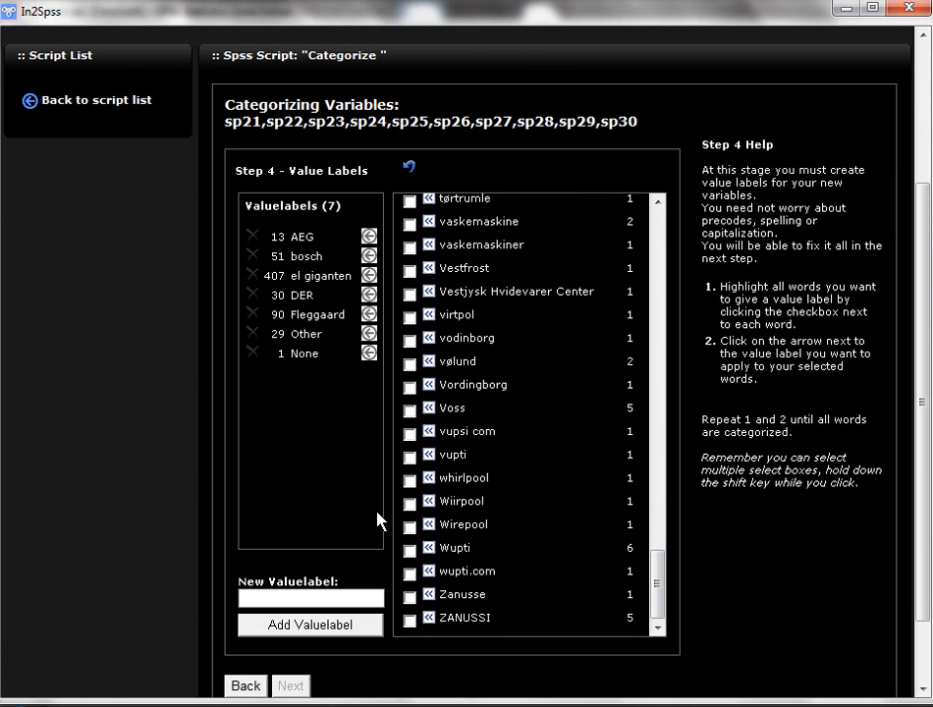
left_click(411, 503)
left_click(410, 504, "shift")
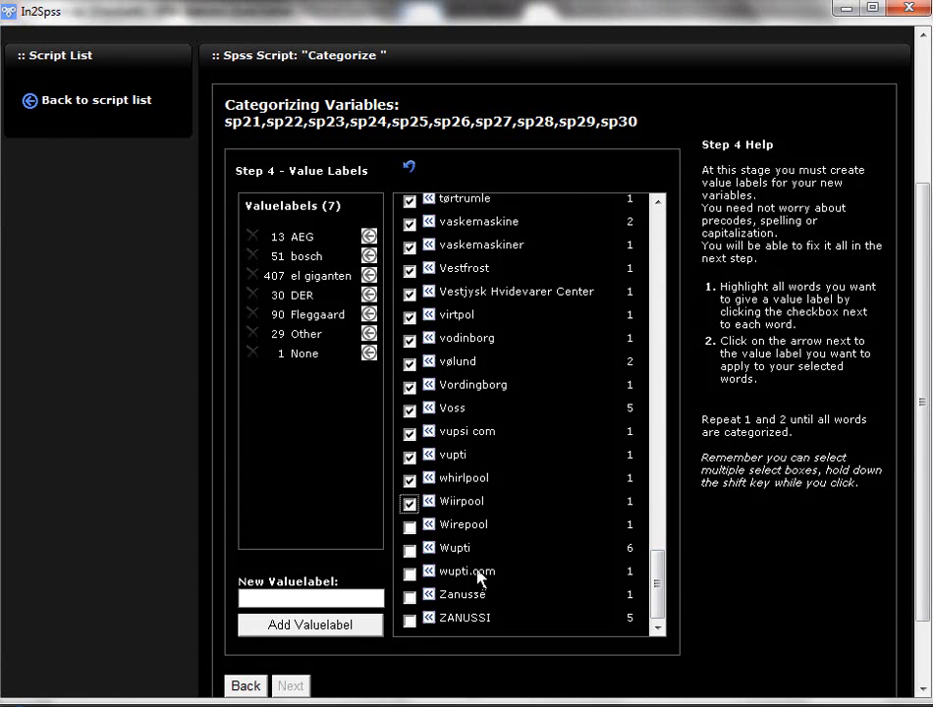
left_click(368, 237)
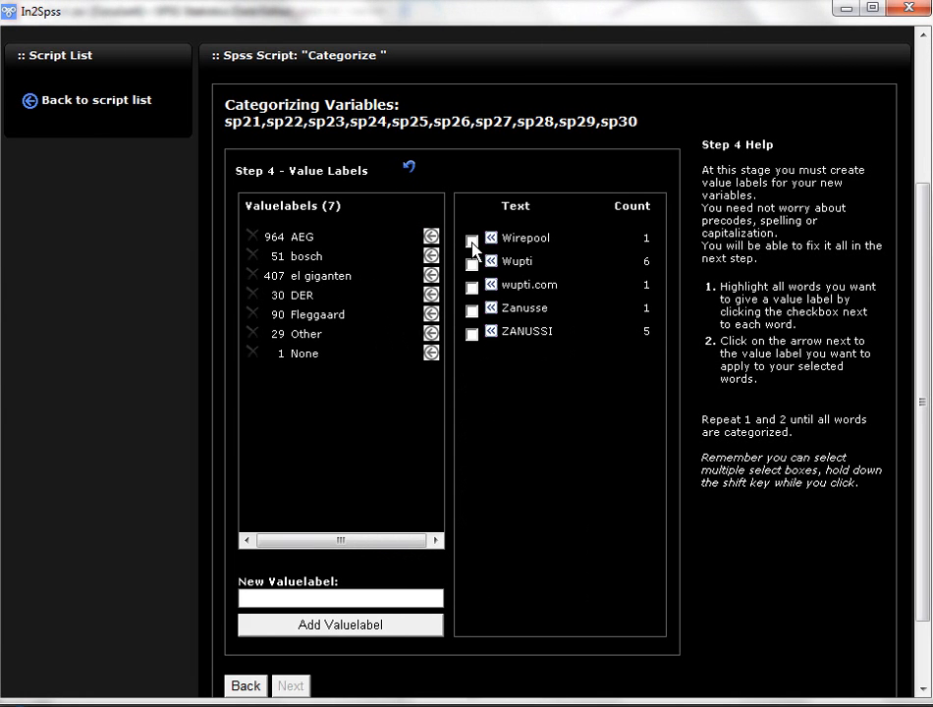
Step: Assign the remaining answers Wirepool, Wupti, wupti.com, Zanusse and ZANUSSI to the None value label
left_click(471, 240)
left_click(471, 264)
left_click(471, 287)
left_click(472, 310)
left_click(472, 334)
left_click(432, 355)
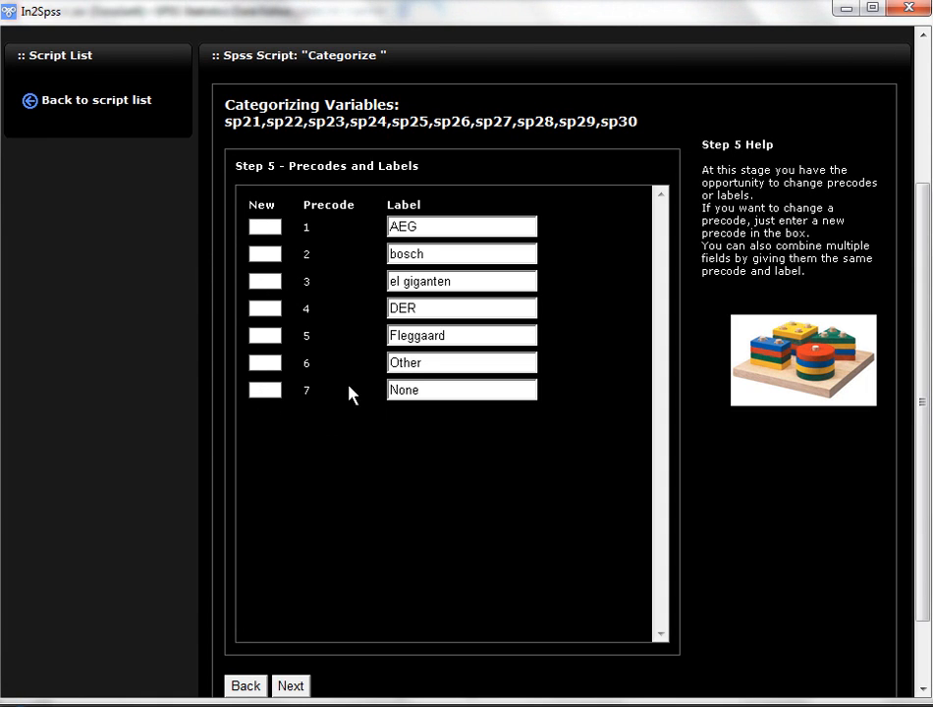
Step: Set the new precodes to 98 for Other and 99 for None, and finish the categorization
left_click_drag(428, 370, 391, 394)
left_click(266, 362)
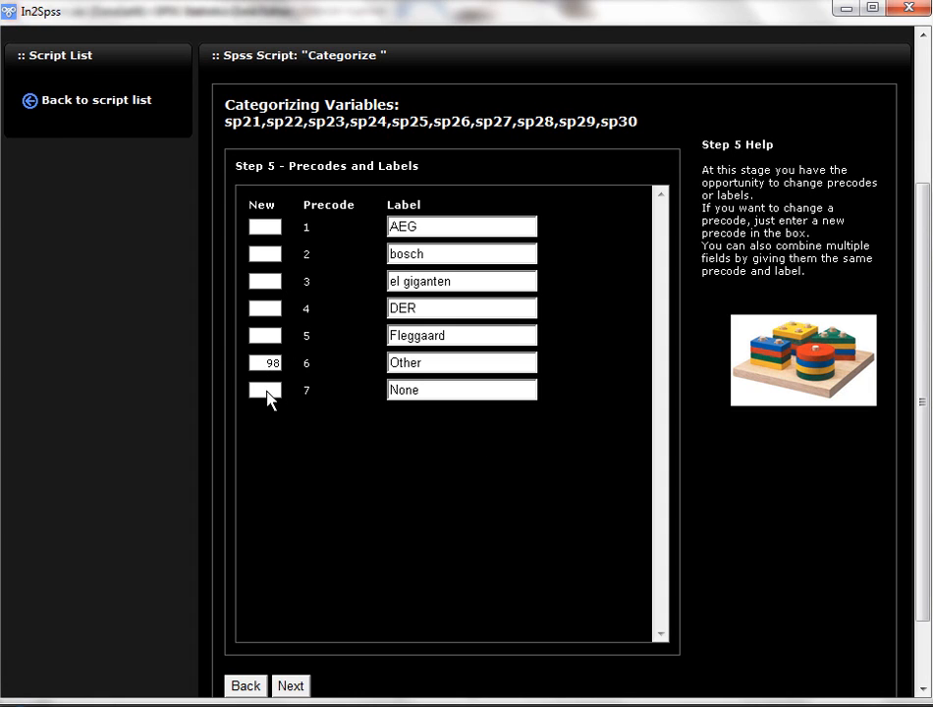
type("99")
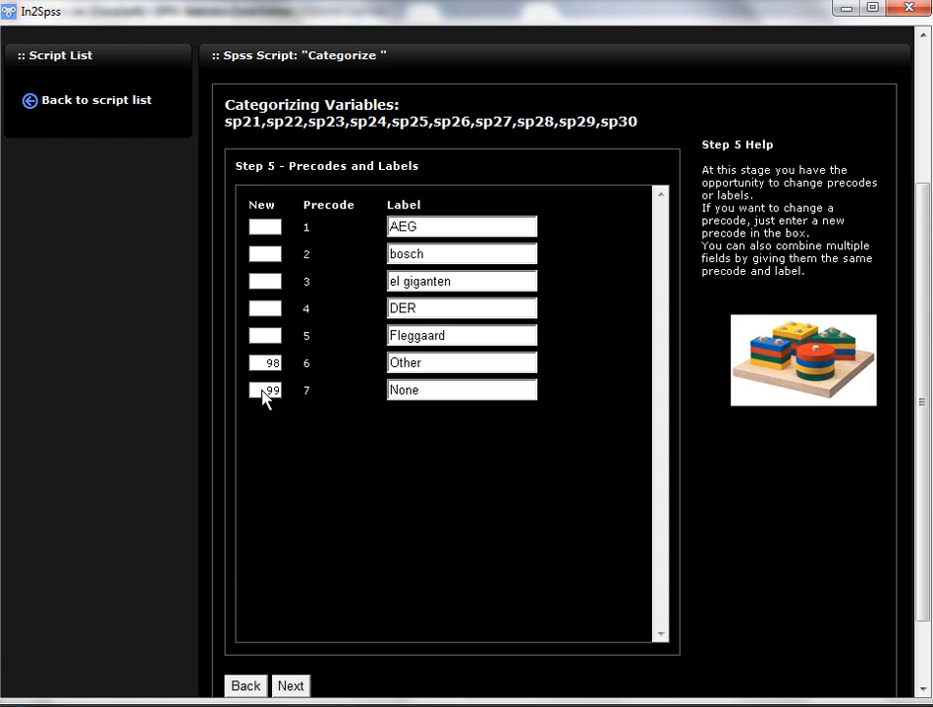
left_click_drag(262, 389, 287, 362)
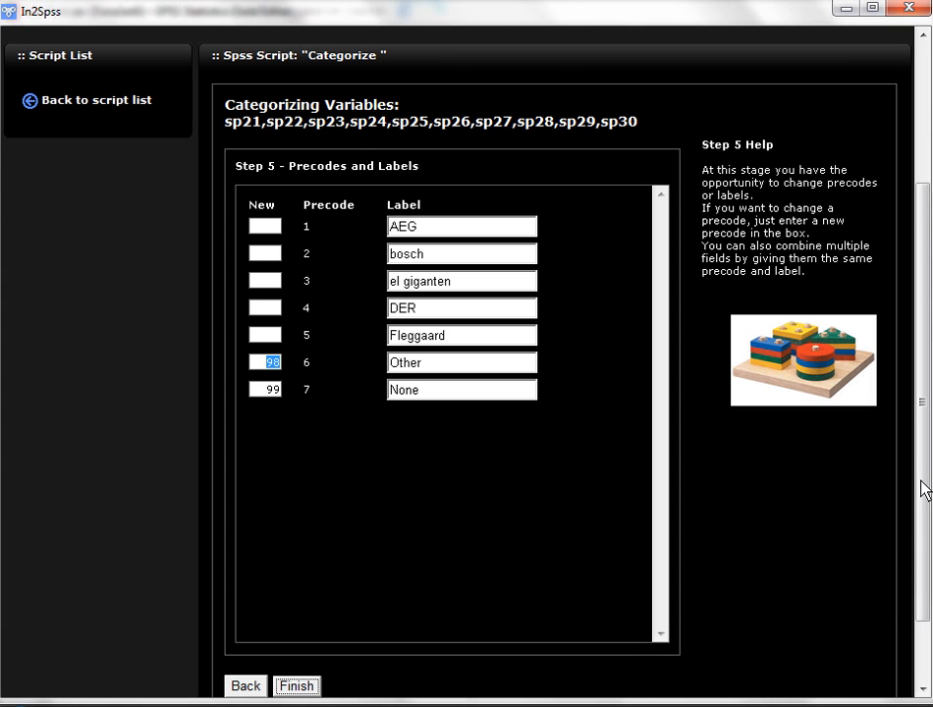
key("Return")
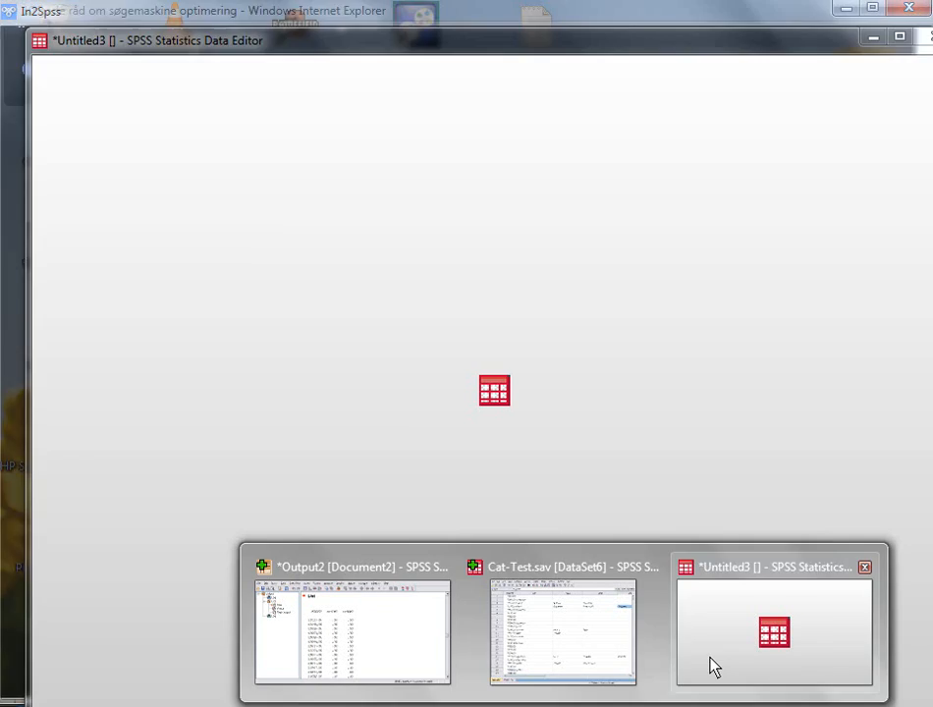
Step: Switch to the new Untitled3 dataset in the SPSS Data Editor, review the categorized answers and select the columns sp21#0 through sp27#0
left_click(711, 665)
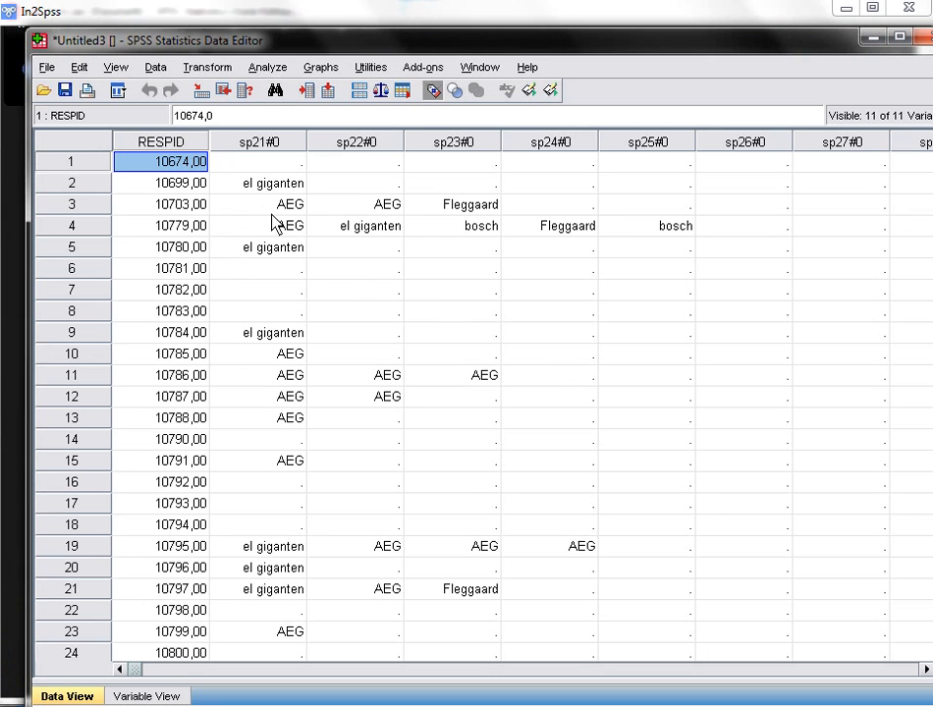
scroll(460, 284, "down", 20)
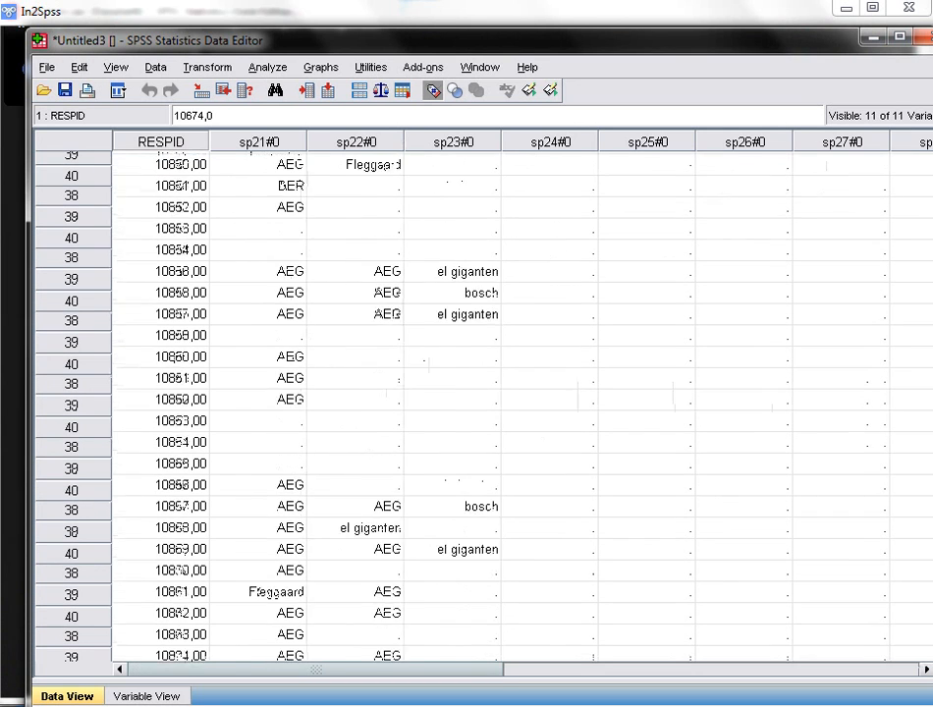
scroll(459, 285, "down", 20)
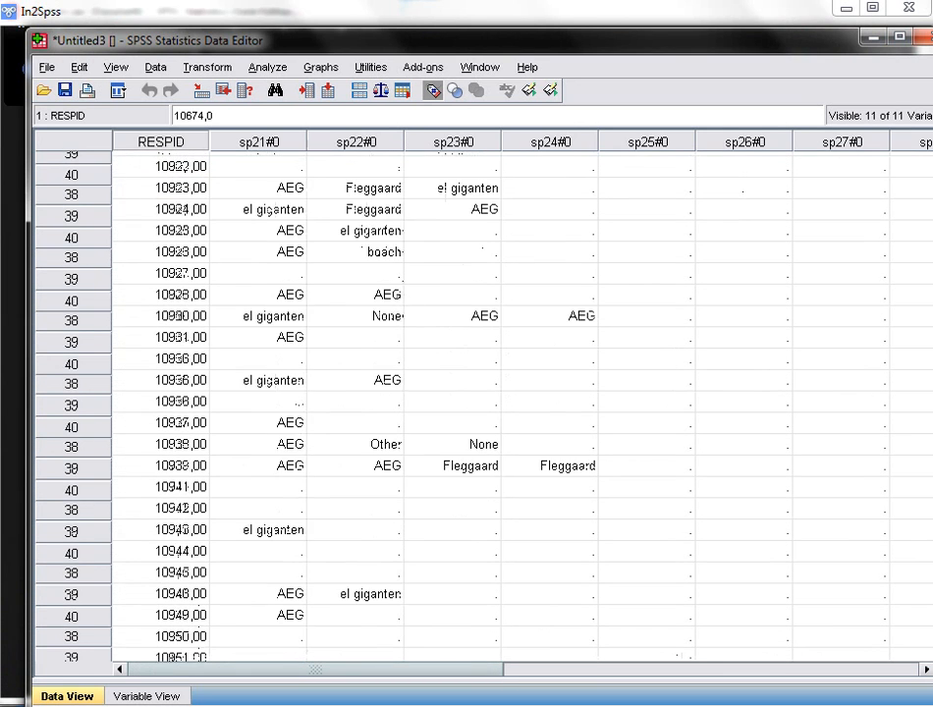
scroll(433, 329, "down", 1)
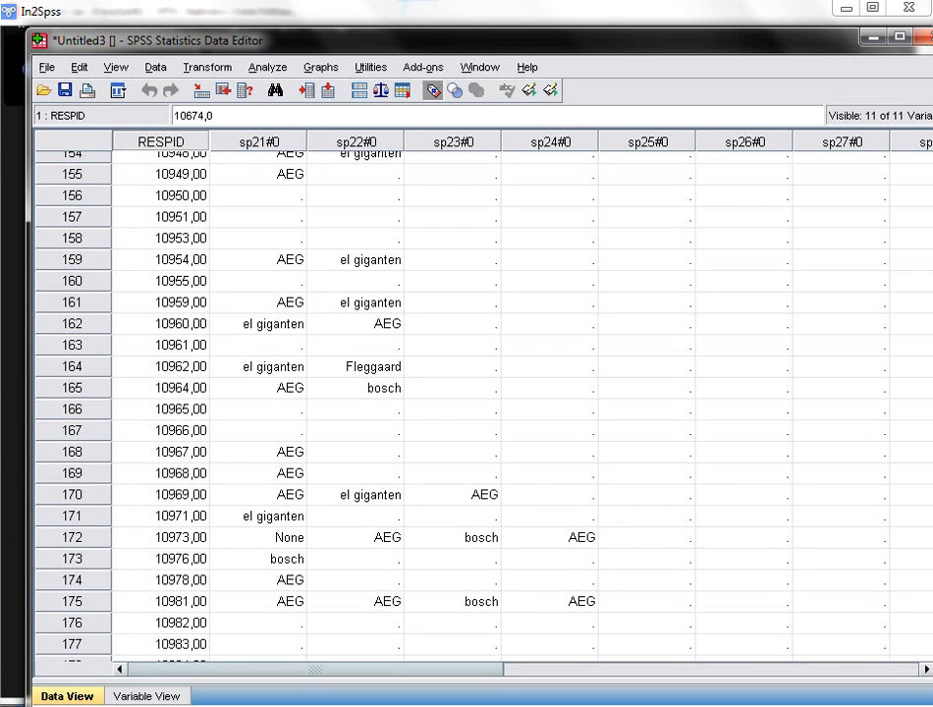
left_click_drag(931, 250, 930, 178)
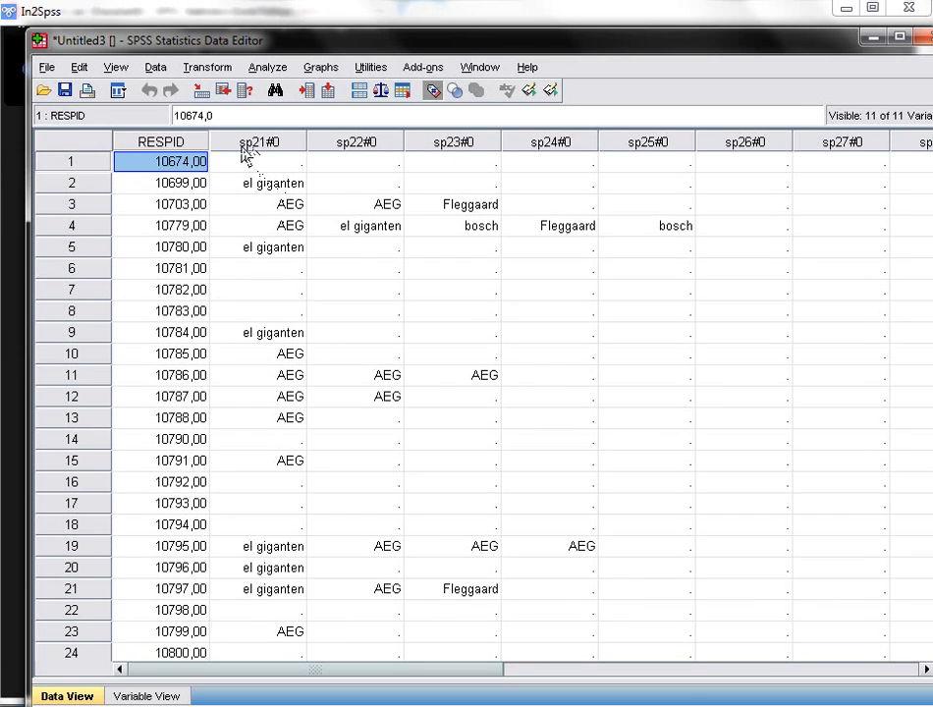
left_click_drag(245, 144, 839, 140)
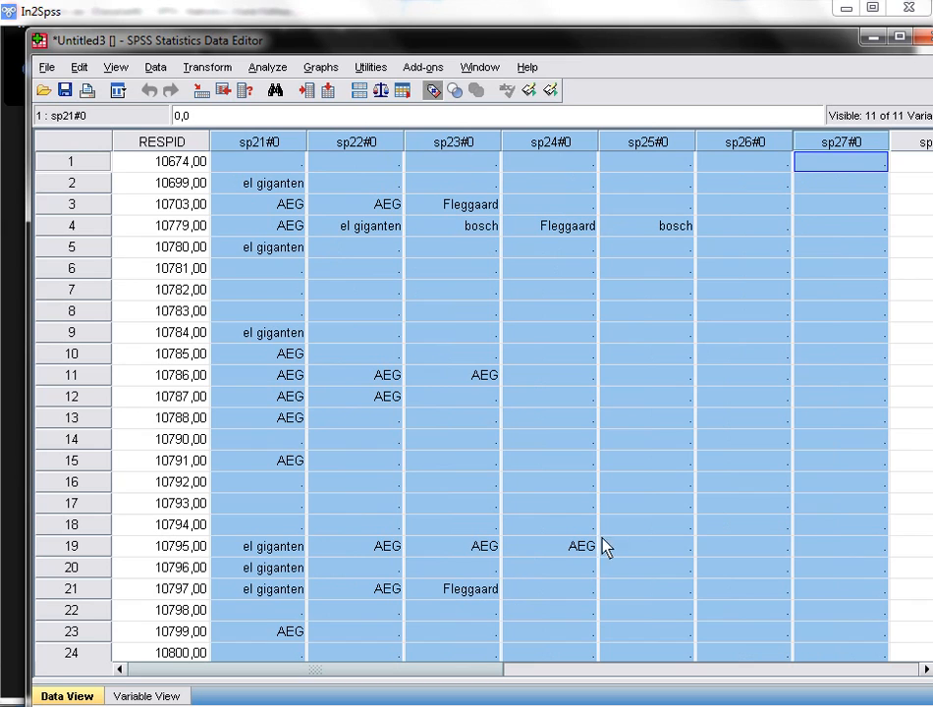